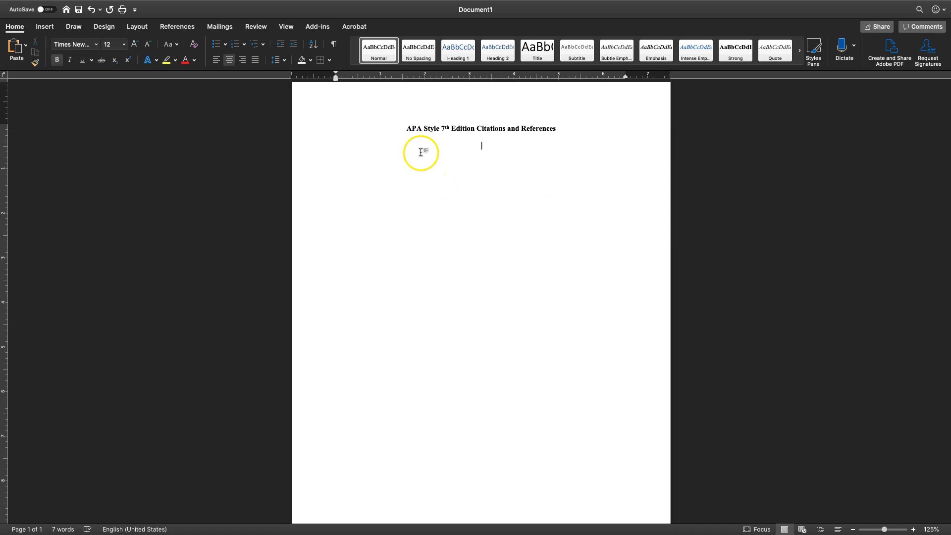
- Set the empty line below the title to left-aligned text without bold
left_click(327, 149)
left_click(218, 60)
left_click(57, 60)
left_click(162, 201)
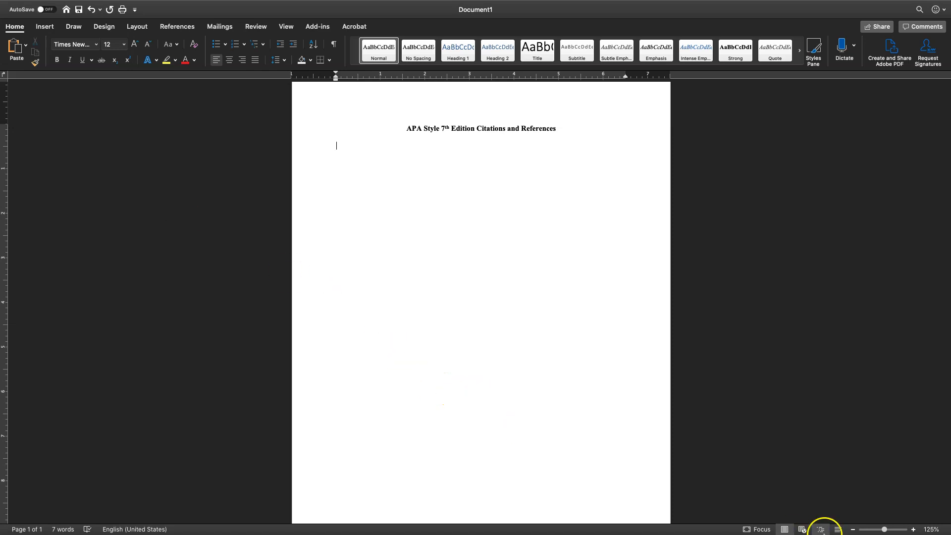
left_click_drag(886, 531, 886, 531)
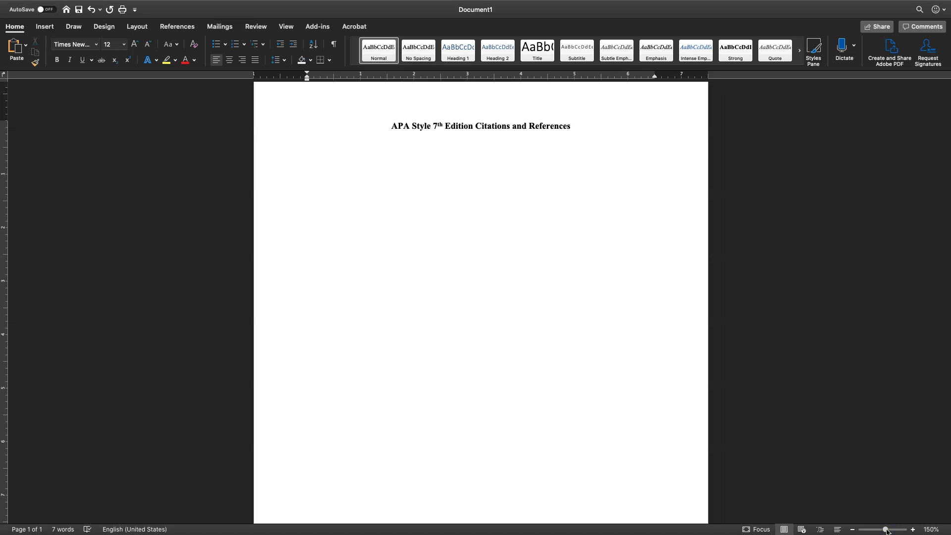
- Add "Citations" below the title as item 1 of a numbered list, followed by an unnumbered line
type("Ciation")
key("BackSpace")
key("BackSpace")
key("BackSpace")
key("BackSpace")
key("BackSpace")
type("tations")
key("Return")
type("1")
key("BackSpace")
key("Up")
type("1.")
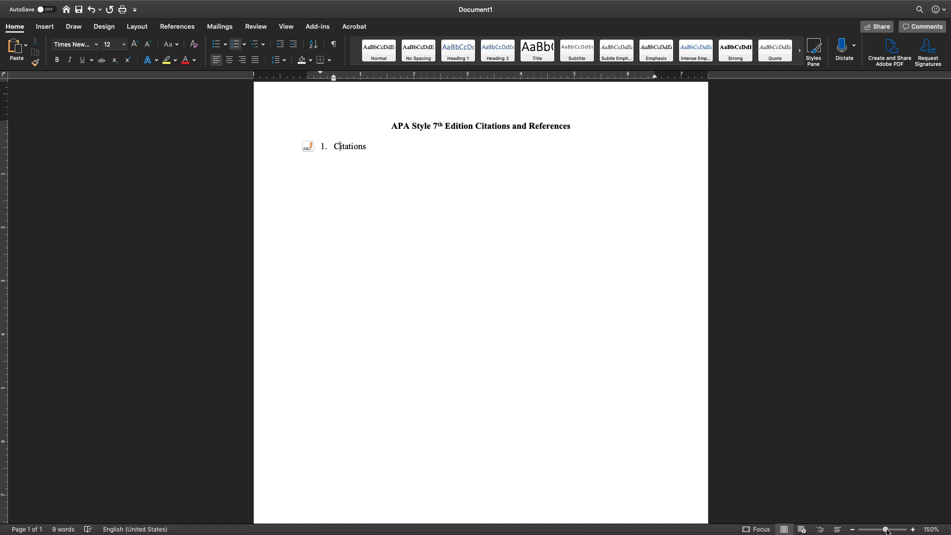
key("Return")
key("Return")
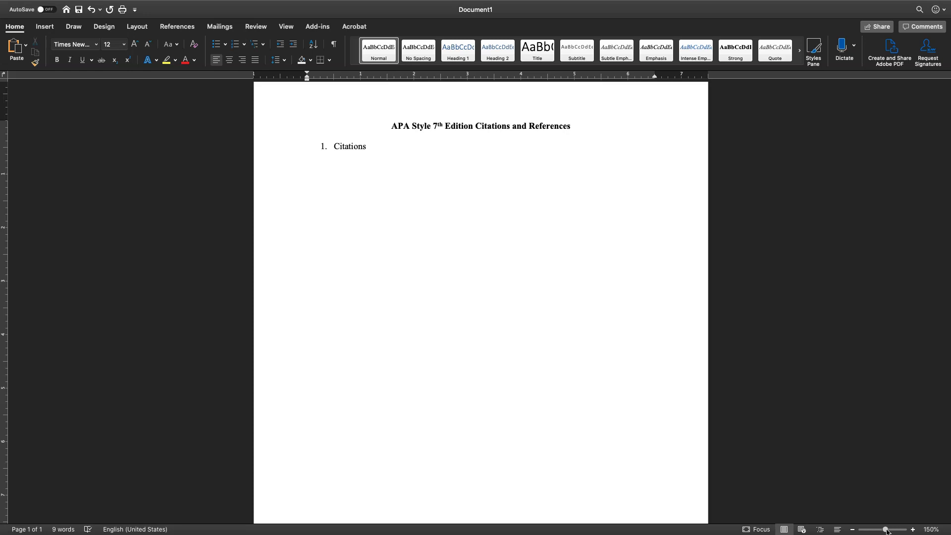
- Add an indented line "One author:" followed by a parenthetical citation with the author's surname and 2020
key("Tab")
type("One atu")
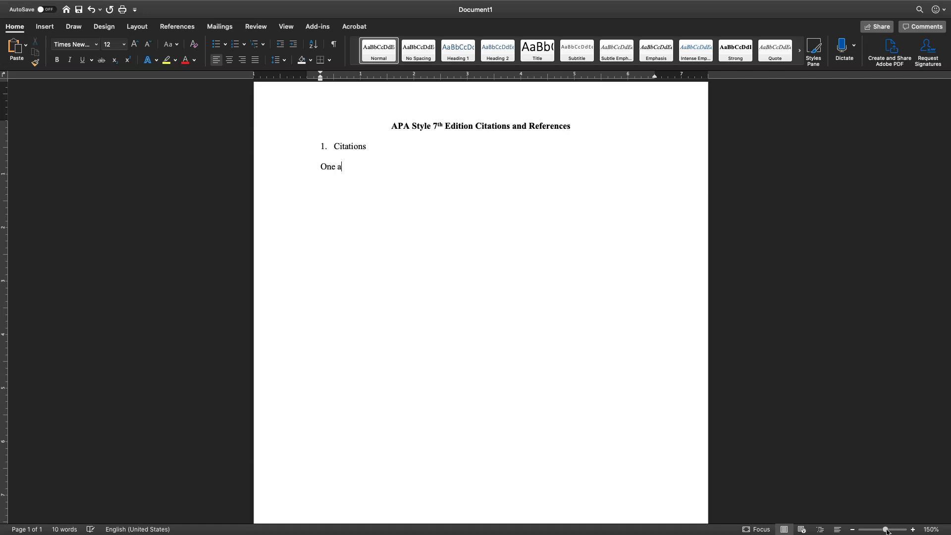
key("BackSpace")
key("BackSpace")
type("uthors")
key("BackSpace")
type(".")
type("(Swan")
type(", 2020")
type(")")
- Write the example sentence "I am making a tutorial for APA Style" below, ending with the one-author 2020 citation in parentheses and a period
type("I am making a")
type(" t")
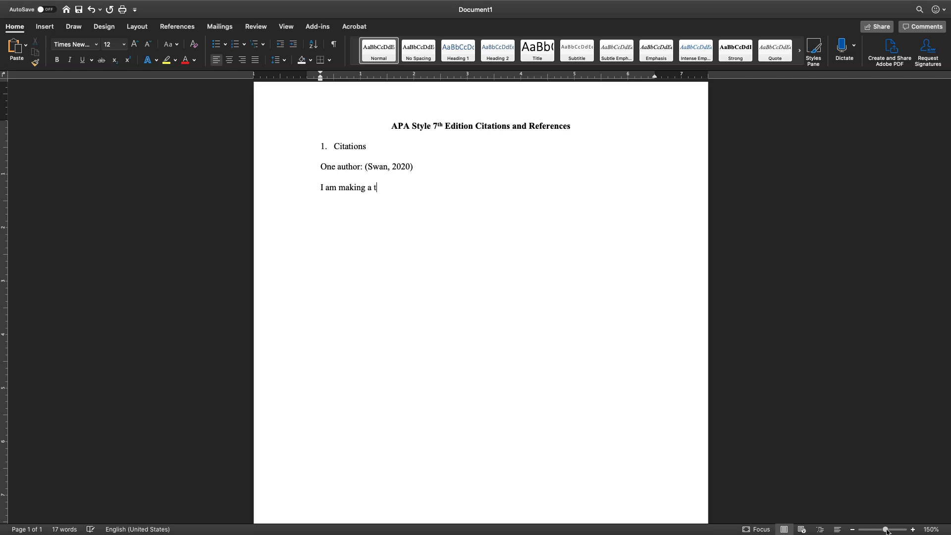
type("utorial for APA Style")
type("(Swanm")
key("BackSpace")
key("BackSpace")
type(", 2020).")
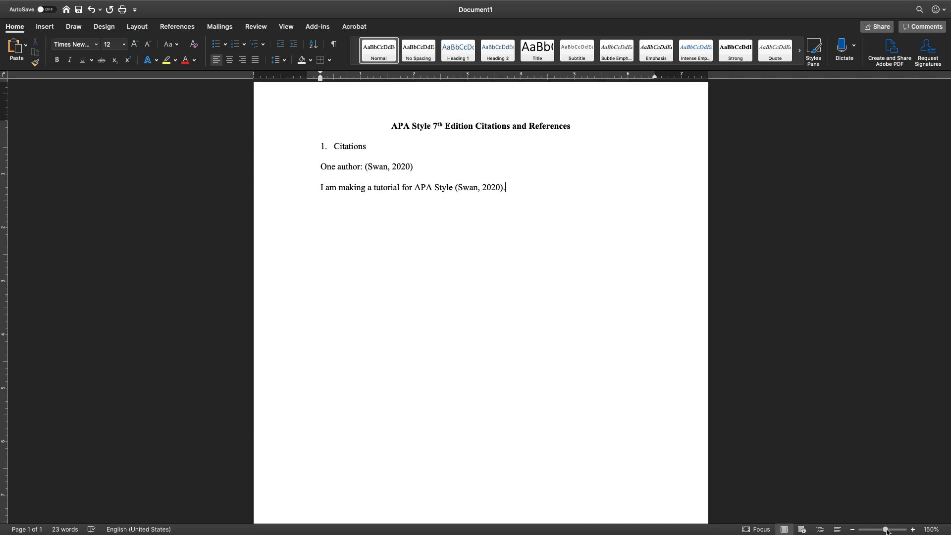
- Add a line "Two authors:" with a parenthetical citation joining both surnames with "&" and the year 2019
key("Return")
type("Two authors: (Stein & Swan")
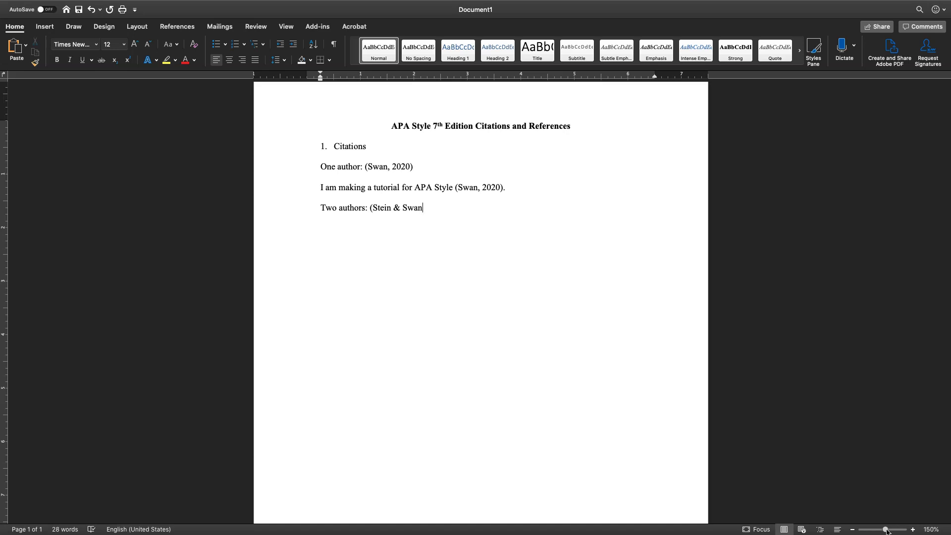
type(", 2019)")
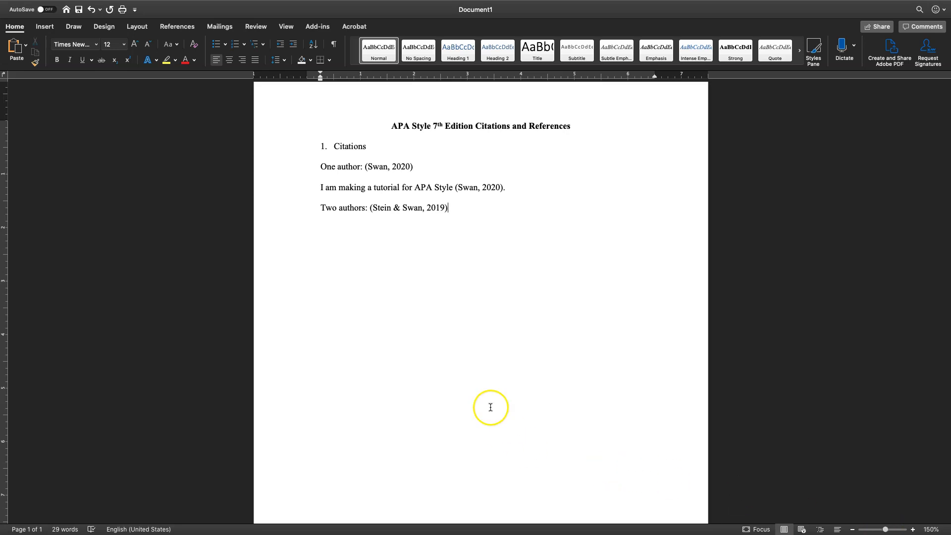
- Highlight the ampersand, the one-author example sentence and the two-author parenthetical citation in turn to examine their format
left_click(396, 209)
key("shift+Right")
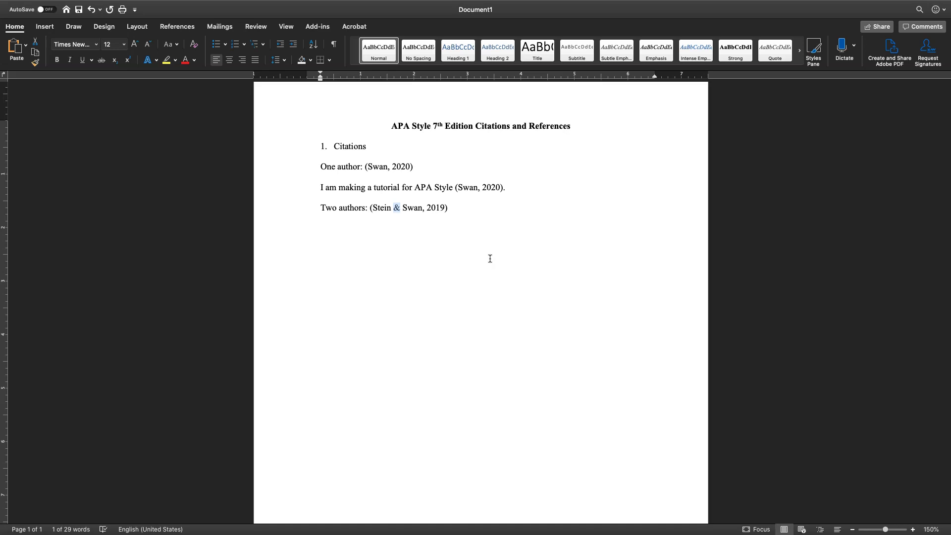
left_click(471, 206)
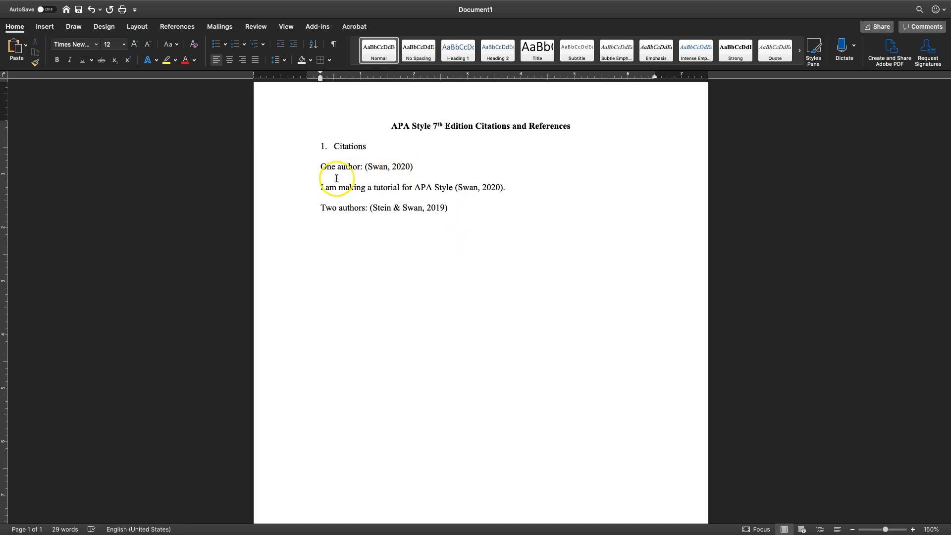
left_click_drag(321, 187, 508, 185)
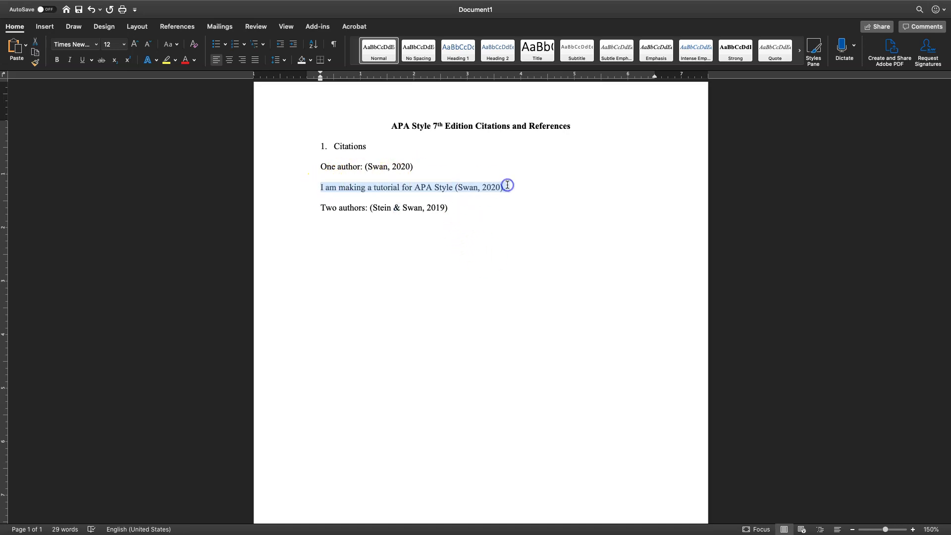
left_click(456, 216)
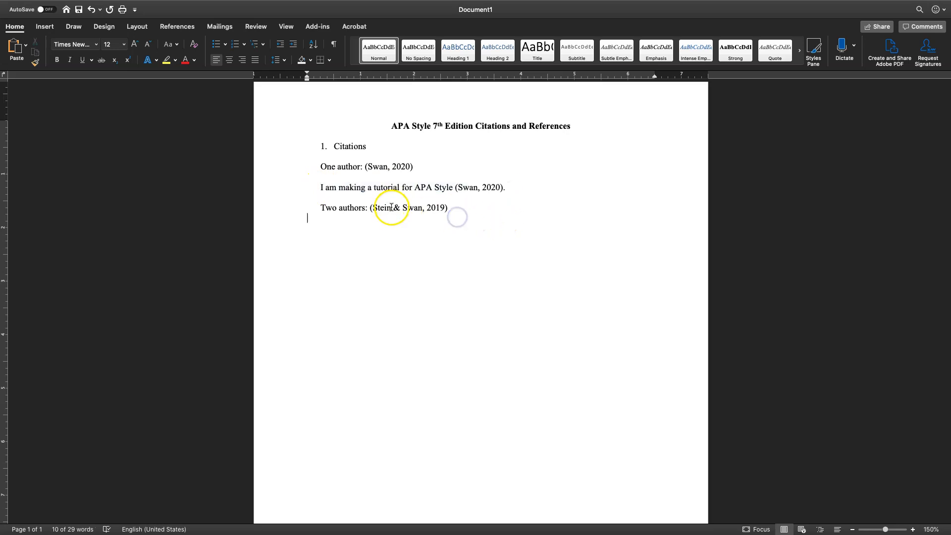
left_click(478, 227)
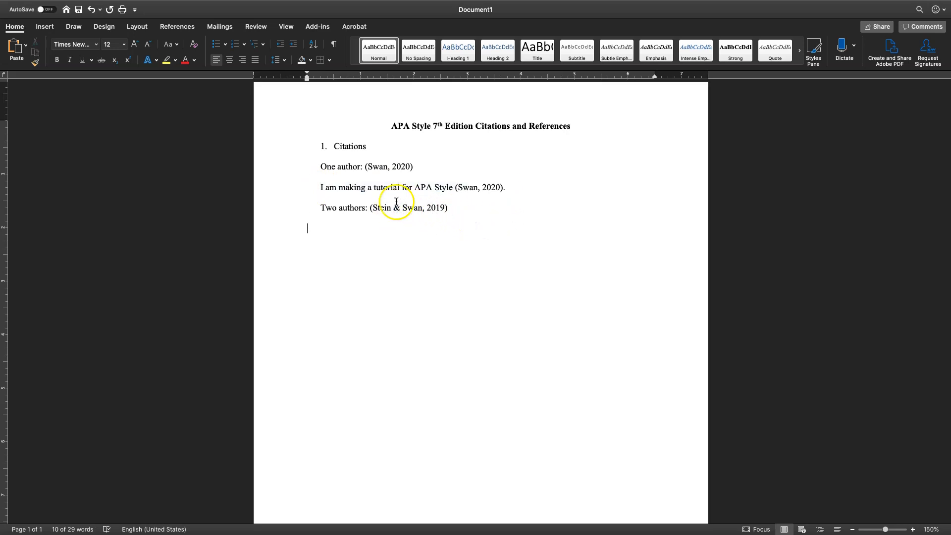
left_click_drag(371, 208, 441, 206)
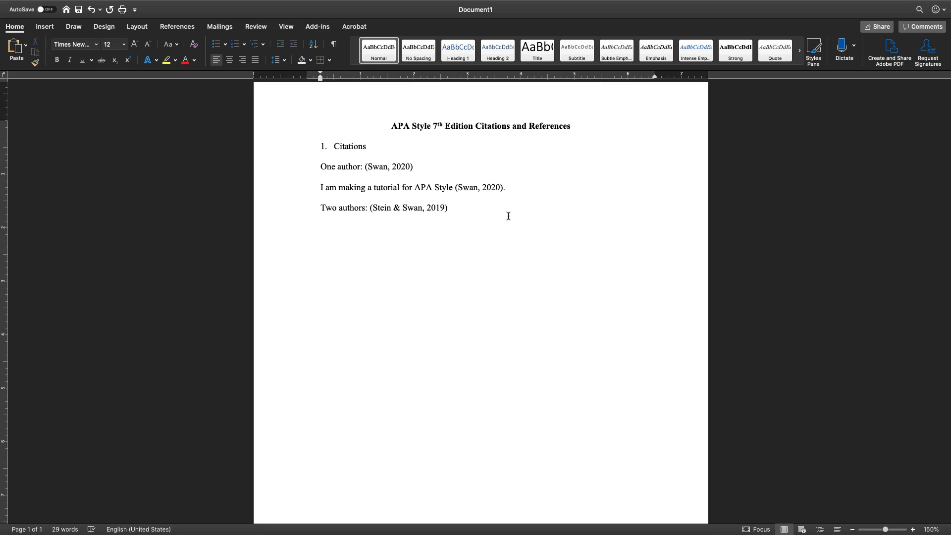
- Add a narrative citation on a new line, joining the two surnames with "and", followed by (2019)
left_click(493, 211)
type("Stein and")
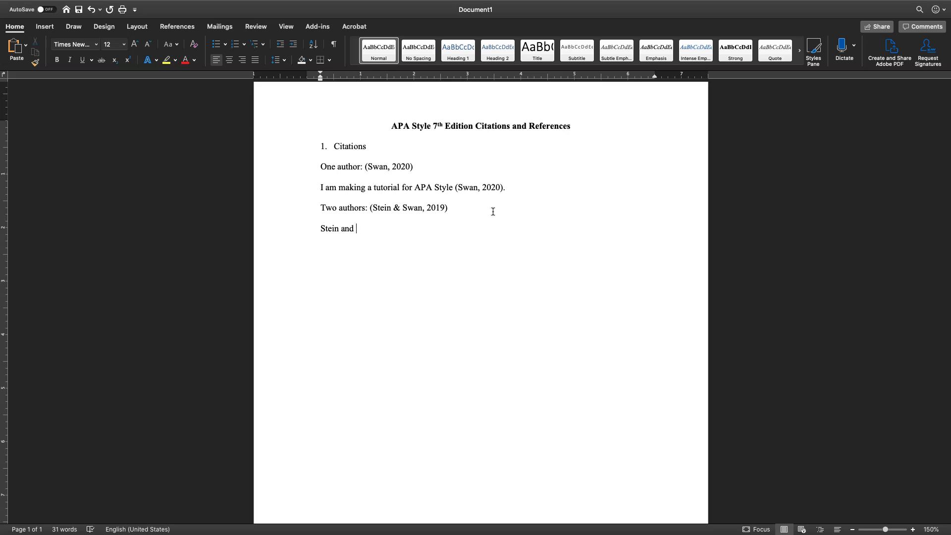
type("Swan")
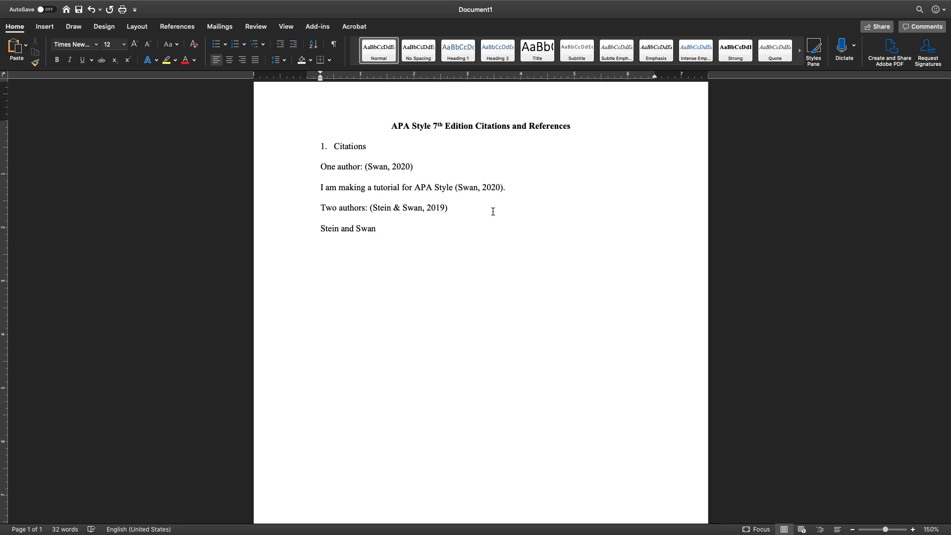
type("(2019)")
- Highlight the year in parentheses and both two-author citation forms to compare them
left_click_drag(379, 228, 400, 229)
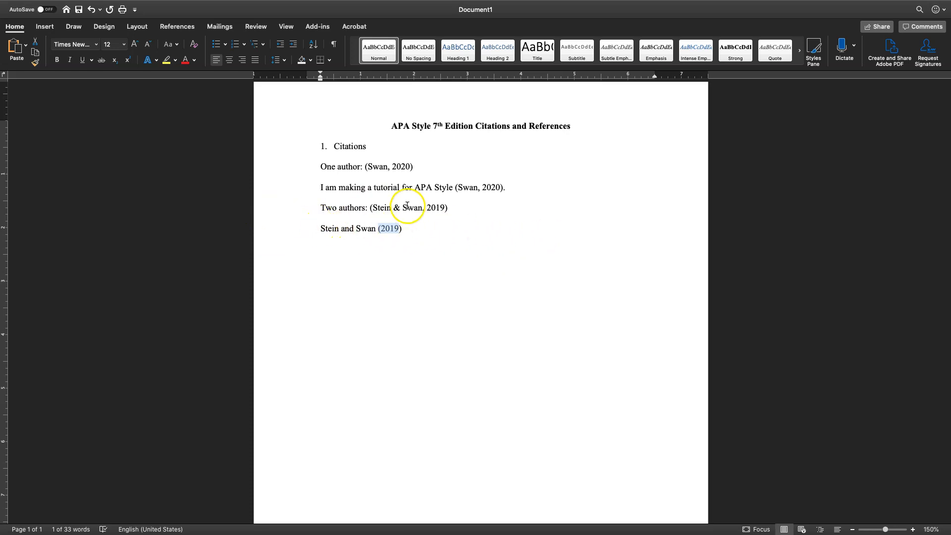
left_click_drag(372, 208, 445, 208)
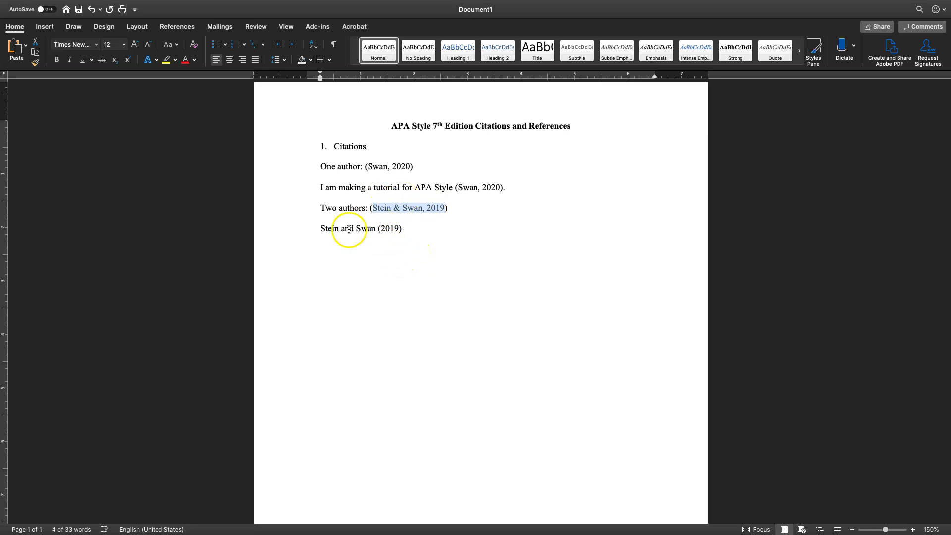
left_click_drag(319, 229, 401, 230)
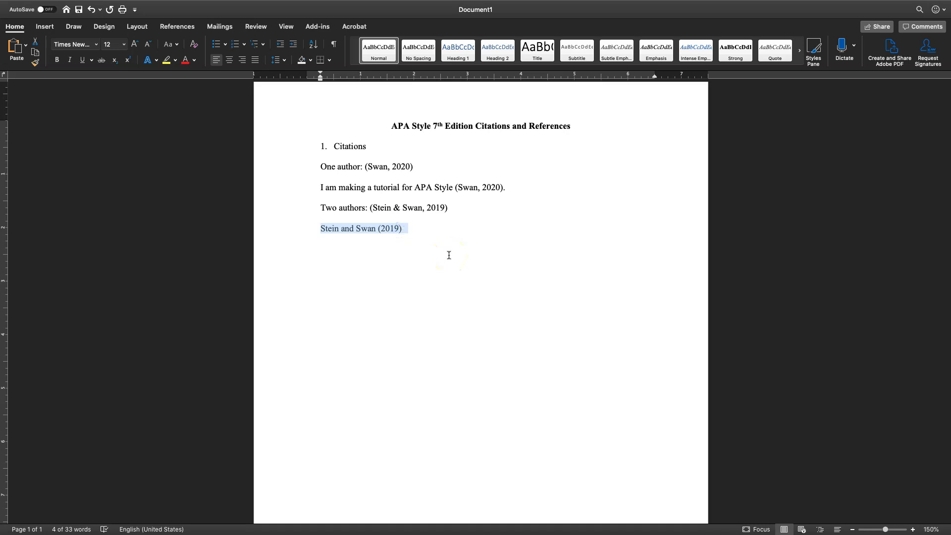
- Continue the narrative citation with "studied the MBTI theory…"
left_click(439, 230)
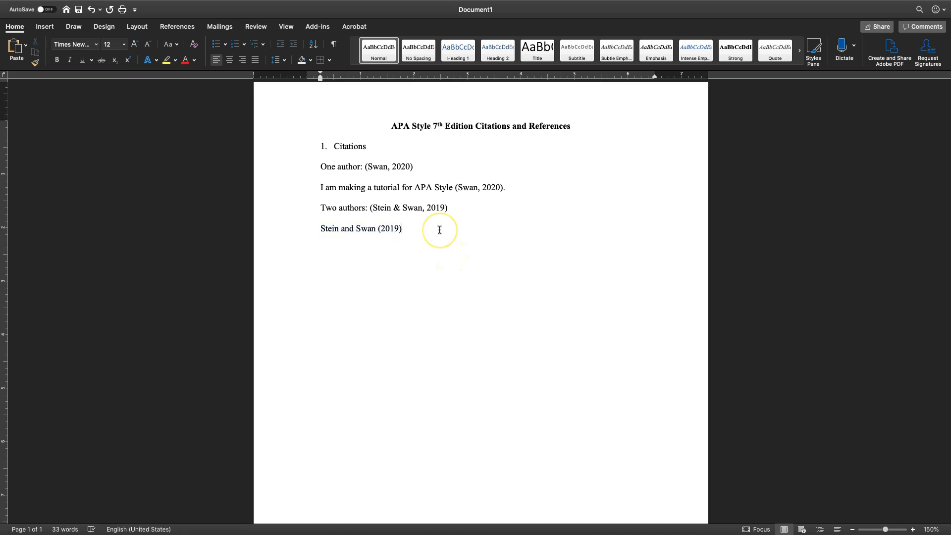
type("studied the MBTI")
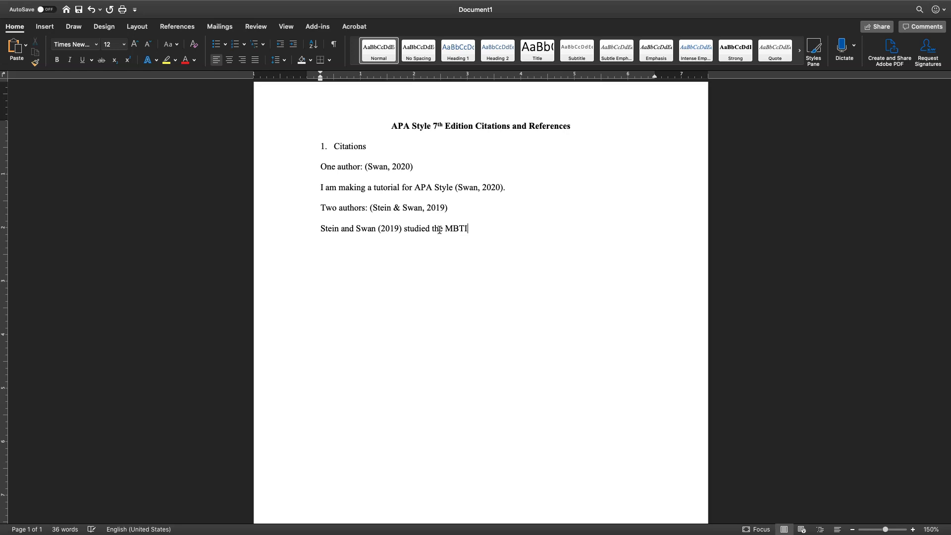
type(" theory…")
- Compare the parenthetical two-author citation with the narrative one in the example sentence
left_click_drag(373, 207, 440, 207)
left_click_drag(320, 228, 398, 227)
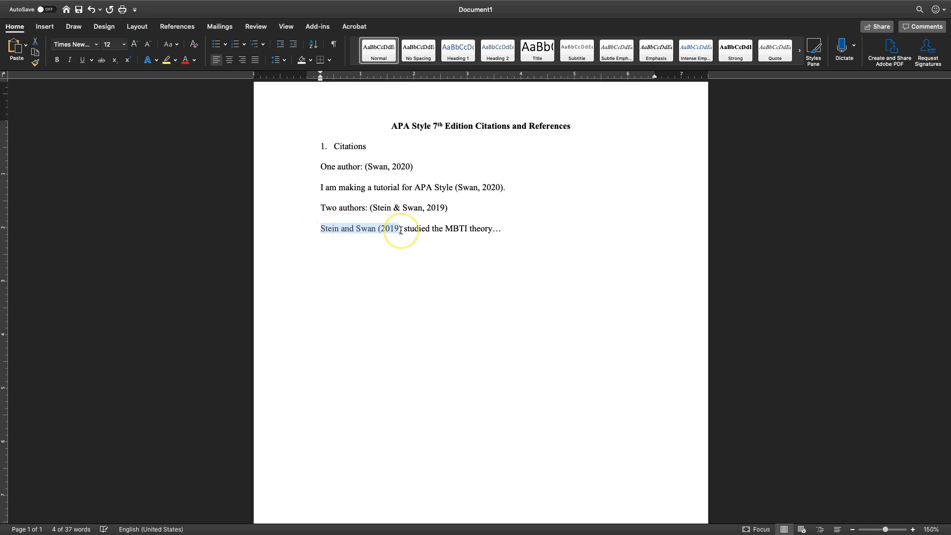
left_click(519, 224)
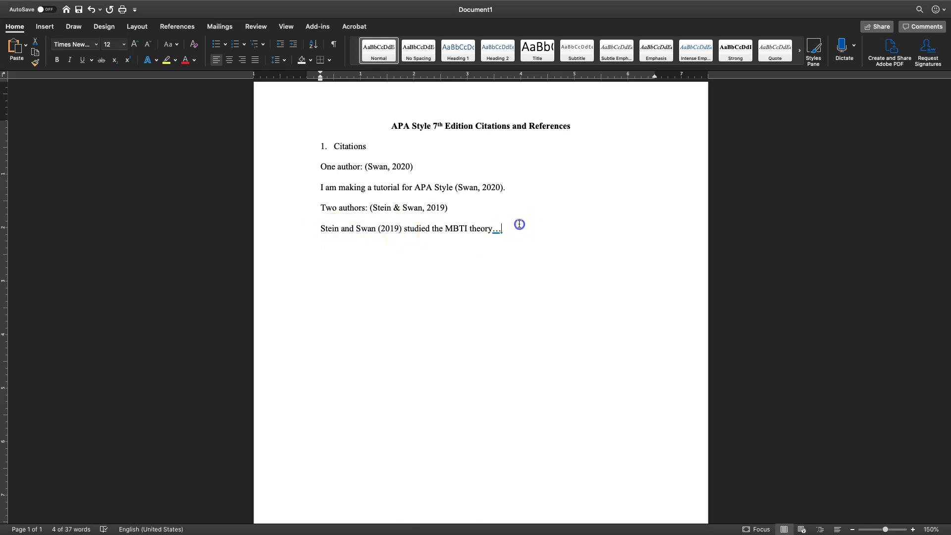
- Add a line "Three or more authors:" with a parenthetical citation of the first author's surname, "et al." and 2018
key("Return")
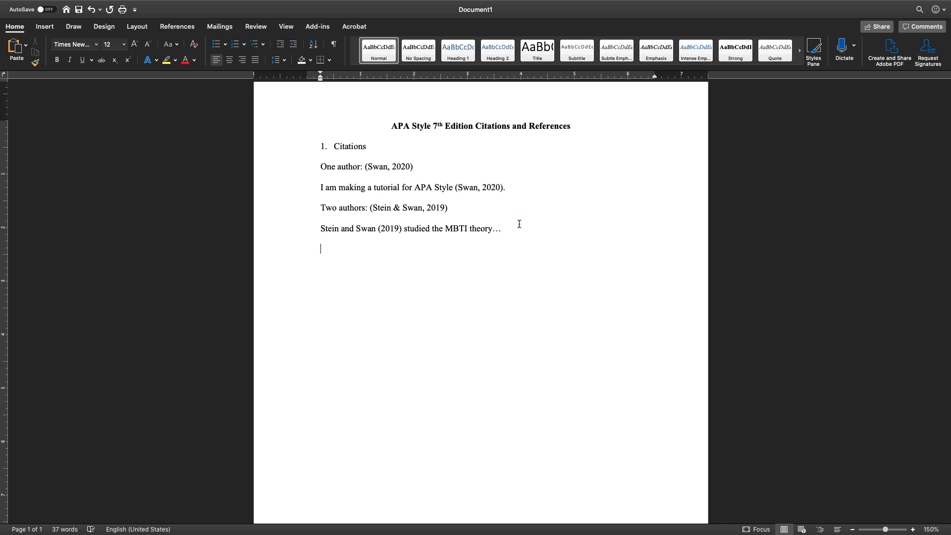
type("Three or more authors:")
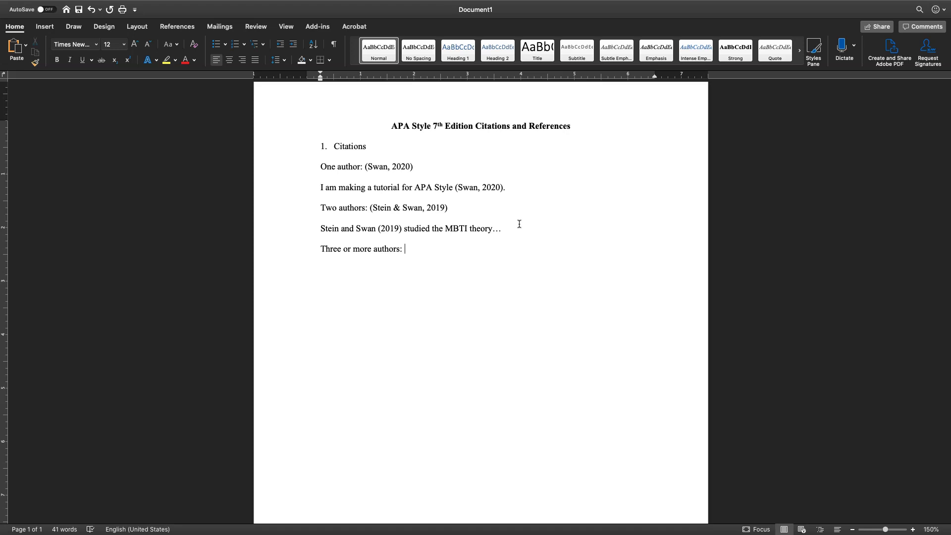
type("Swan")
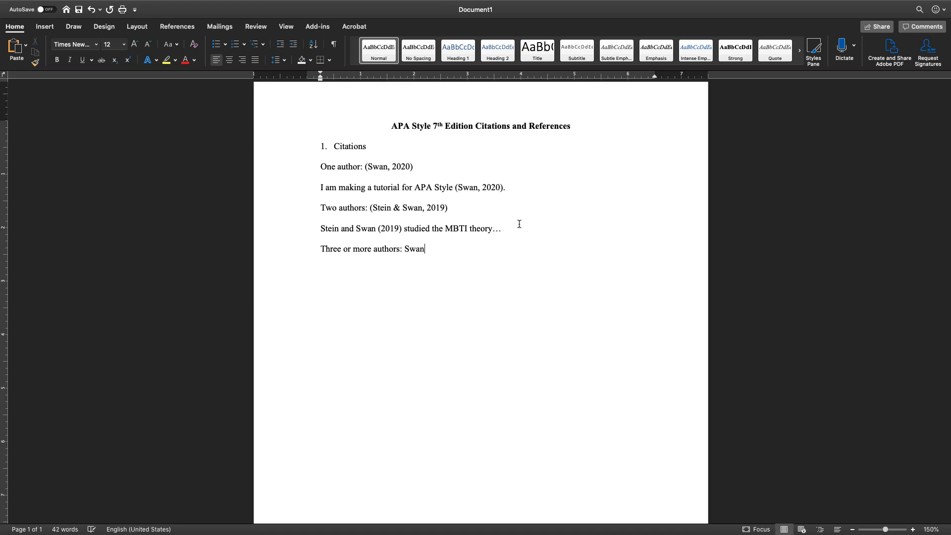
type(" et al.")
key("BackSpace")
type("(")
key("Right")
type("2018")
type(")")
- Add a further-indented note below the three-author line reading "Et al. → et alles"
type("et al")
type(". --> ")
type("e talios")
key("BackSpace")
key("BackSpace")
key("BackSpace")
key("BackSpace")
key("BackSpace")
key("BackSpace")
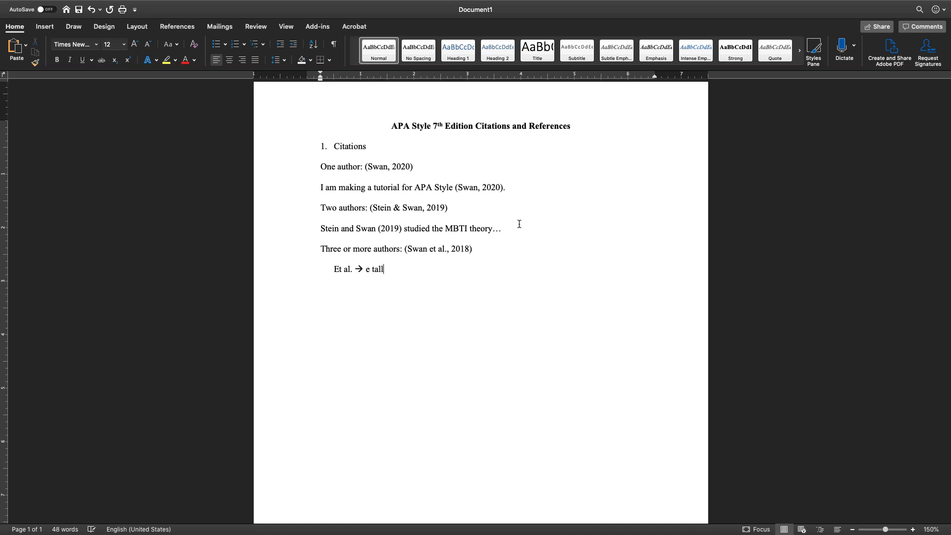
type("alles")
- Extend the note with its translation "→ et = and & alles = everyone"
type("--> et ")
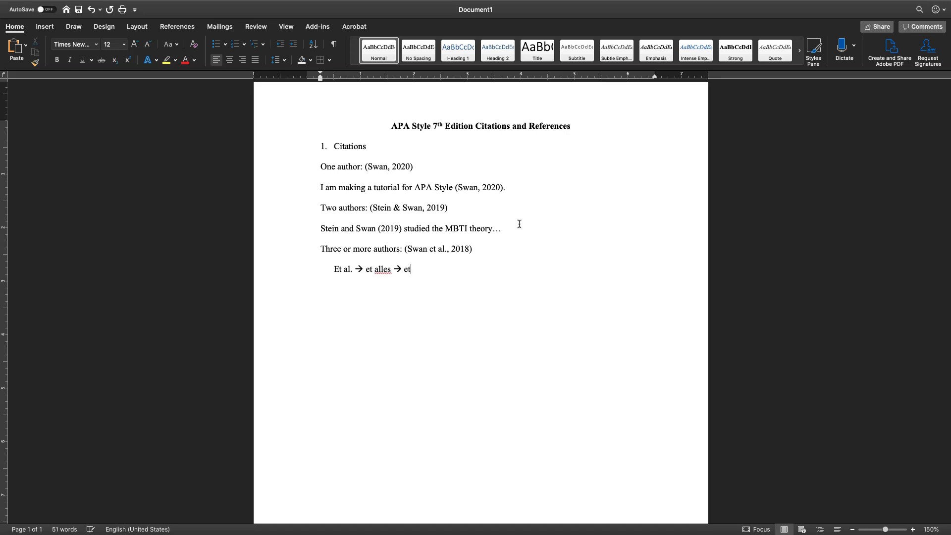
type("= and")
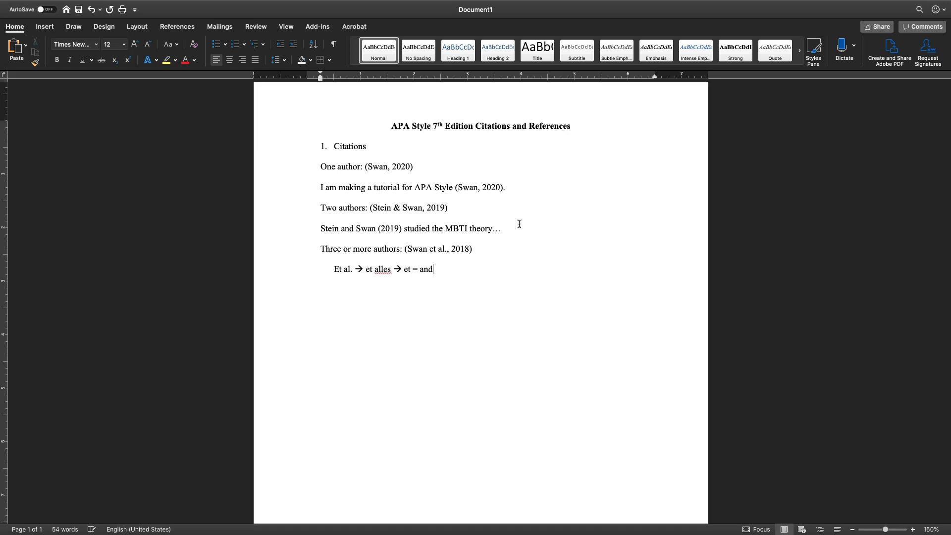
type(" & alles = everyone")
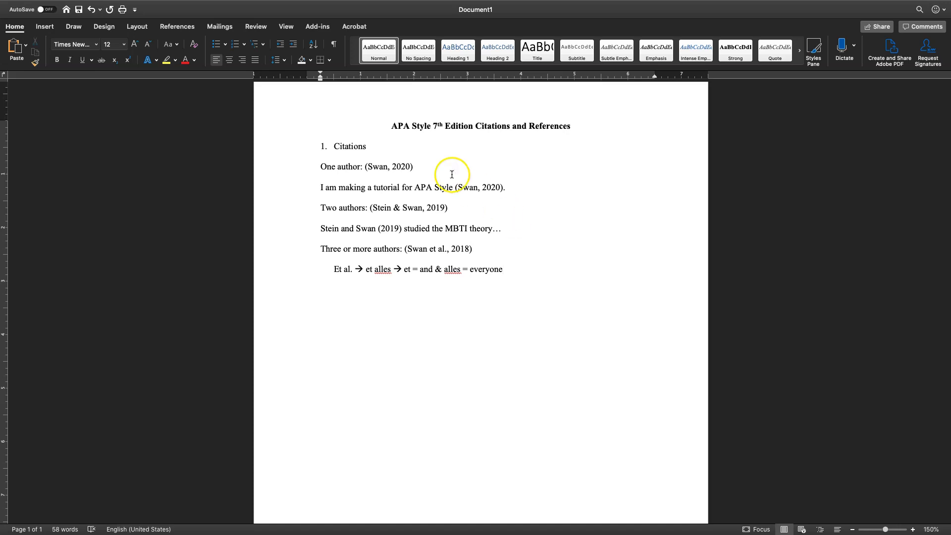
- Examine the parts of the three-or-more-authors citation, from the surname to "et al.", against the explanatory note below it
double_click(430, 250)
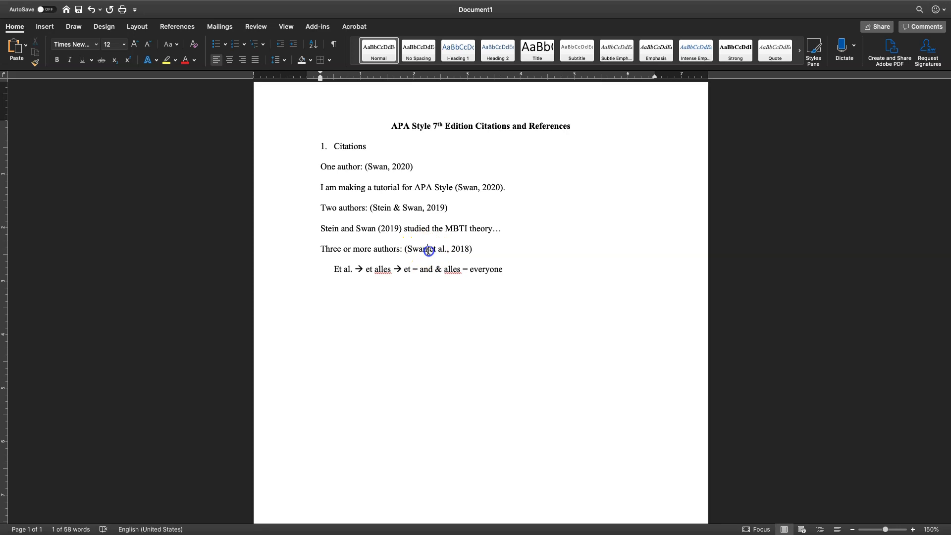
left_click_drag(411, 251, 428, 250)
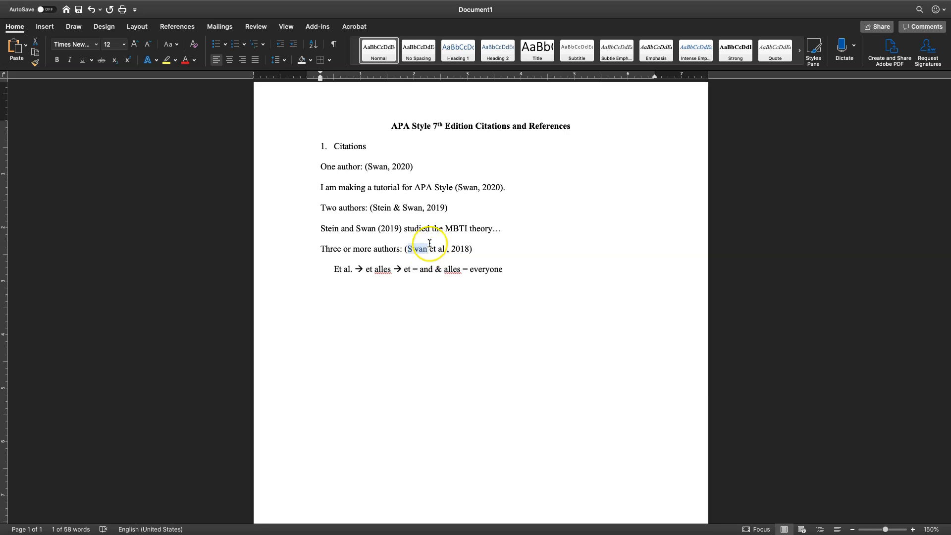
left_click(434, 248)
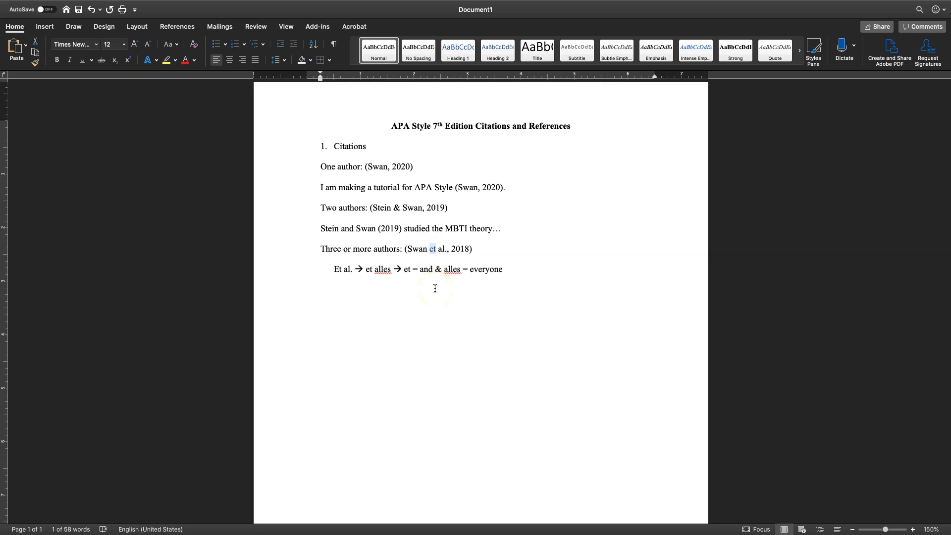
left_click(435, 248)
double_click(434, 249)
left_click(439, 249)
double_click(442, 249)
left_click(448, 249)
left_click_drag(334, 269, 351, 268)
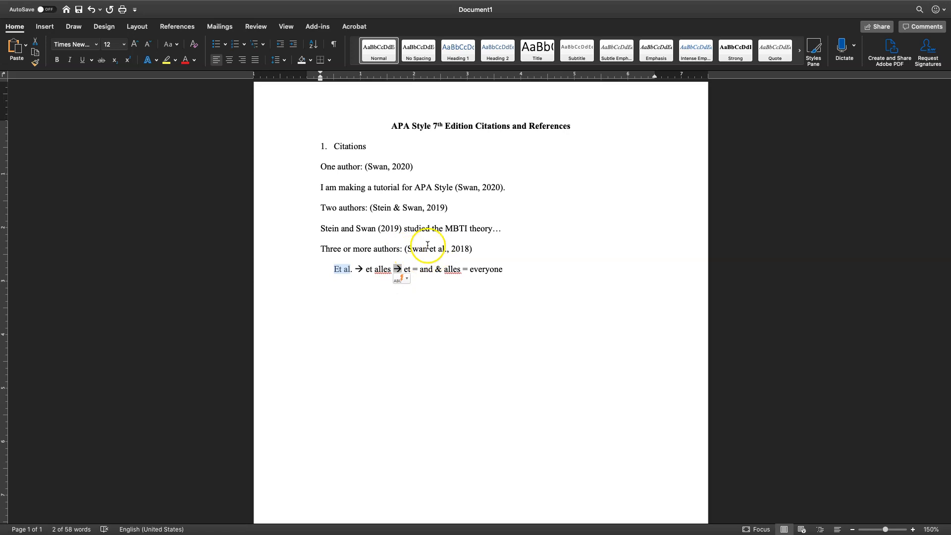
- Examine the parenthetical three-or-more-authors citation and its year 2018 against the one-author and two-author lines above
left_click_drag(407, 249, 466, 248)
left_click(449, 249)
left_click(482, 187)
left_click(427, 207)
left_click_drag(451, 249, 468, 248)
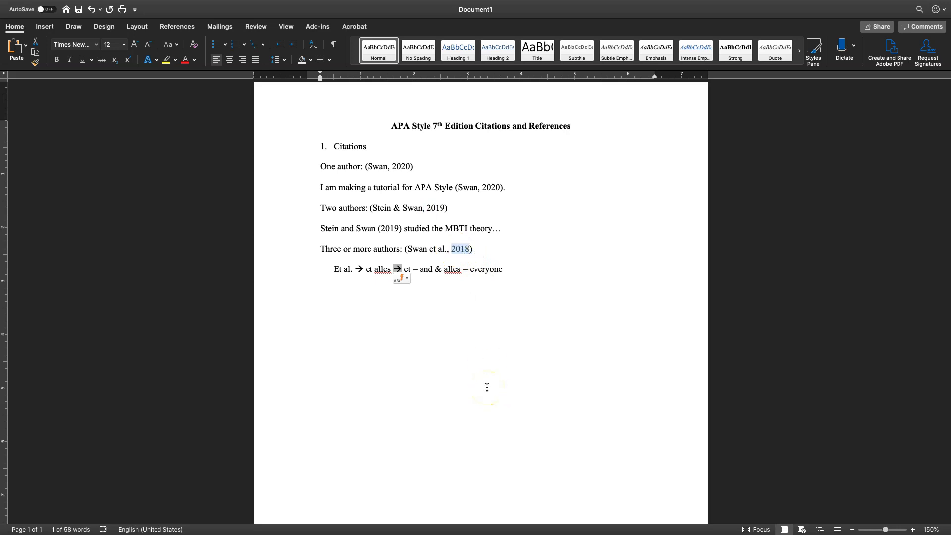
- Append "OR" and a narrative citation of the first author's surname, "et al." and "(2018)" to the three-or-more-authors line
left_click(494, 248)
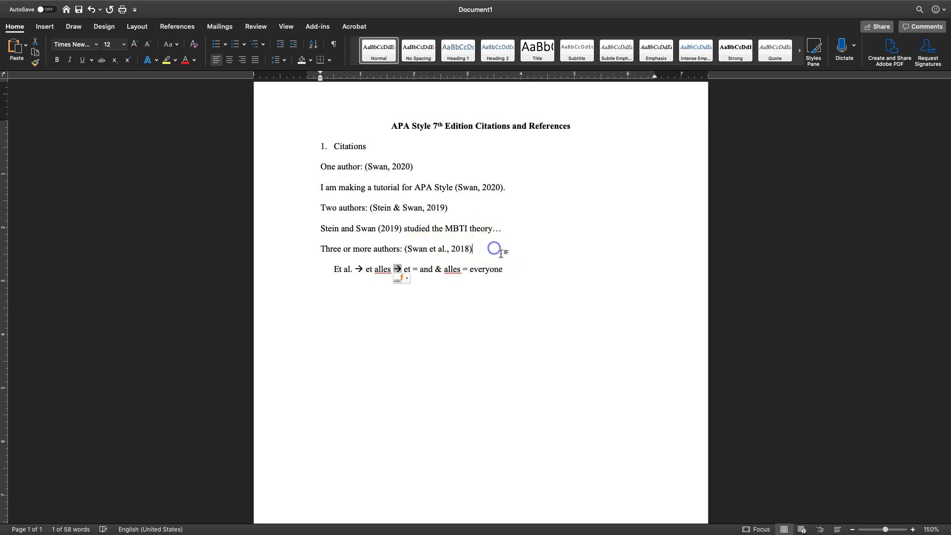
type("OR ")
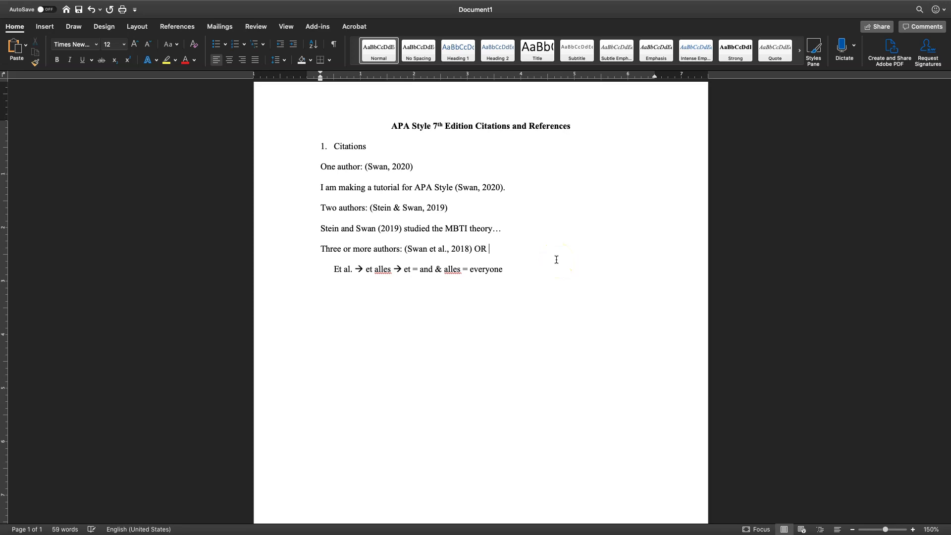
type("Swan et al.")
type("(2018)")
left_click_drag(379, 229, 403, 228)
left_click(564, 249)
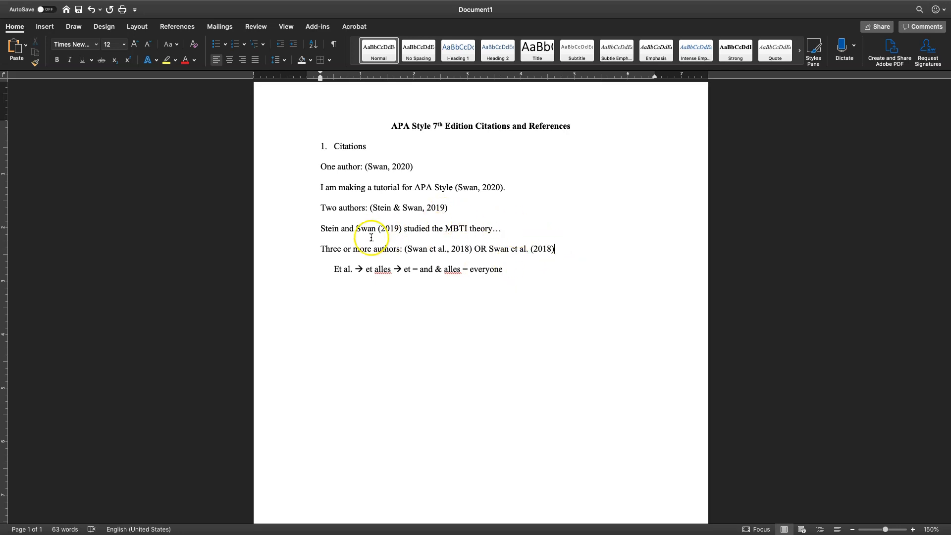
- Underline "Three or more" at the start of the three-or-more-authors line and make "or more" bold
left_click_drag(320, 249, 369, 249)
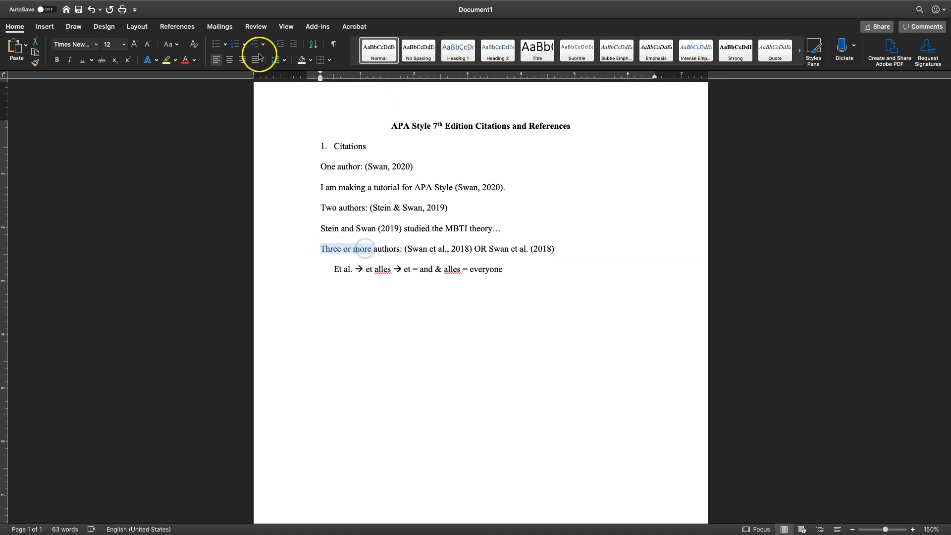
left_click(83, 60)
left_click(465, 251)
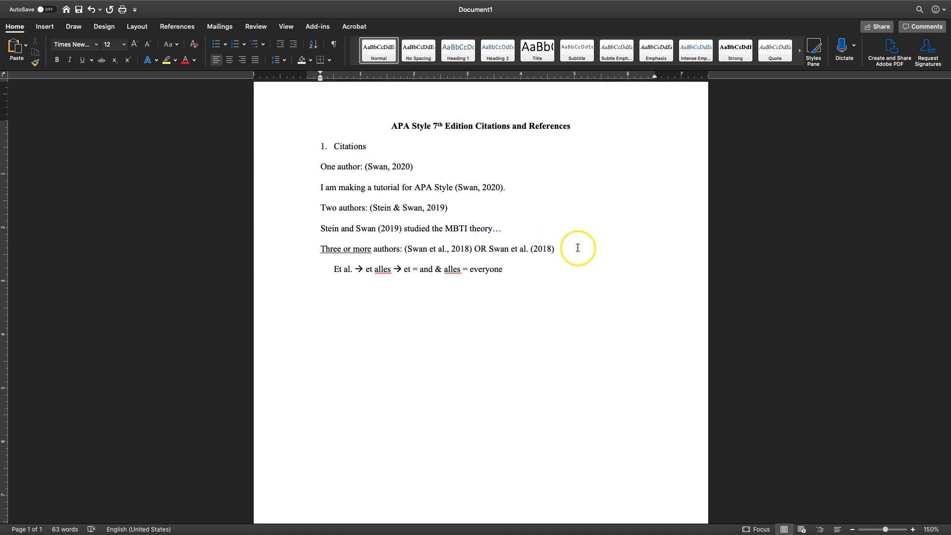
left_click_drag(344, 249, 372, 249)
key("super+u")
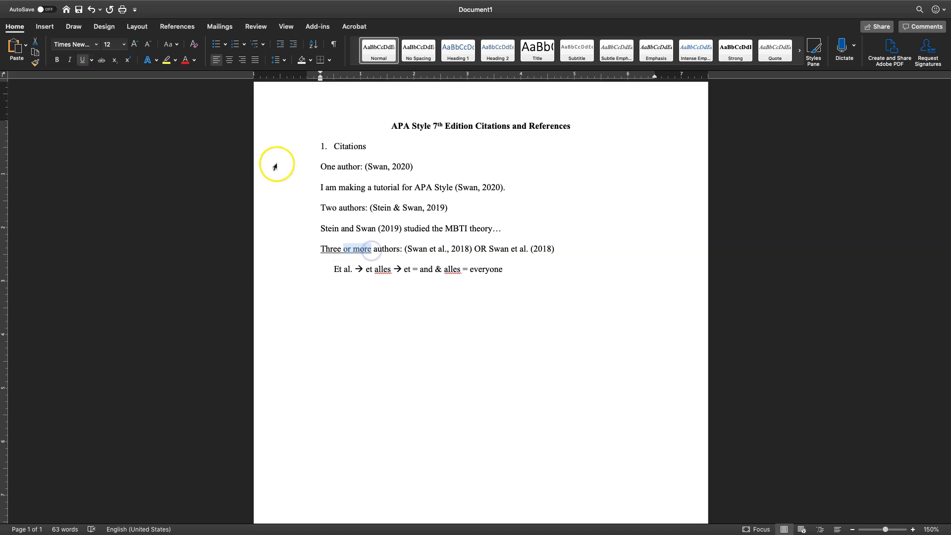
left_click(57, 60)
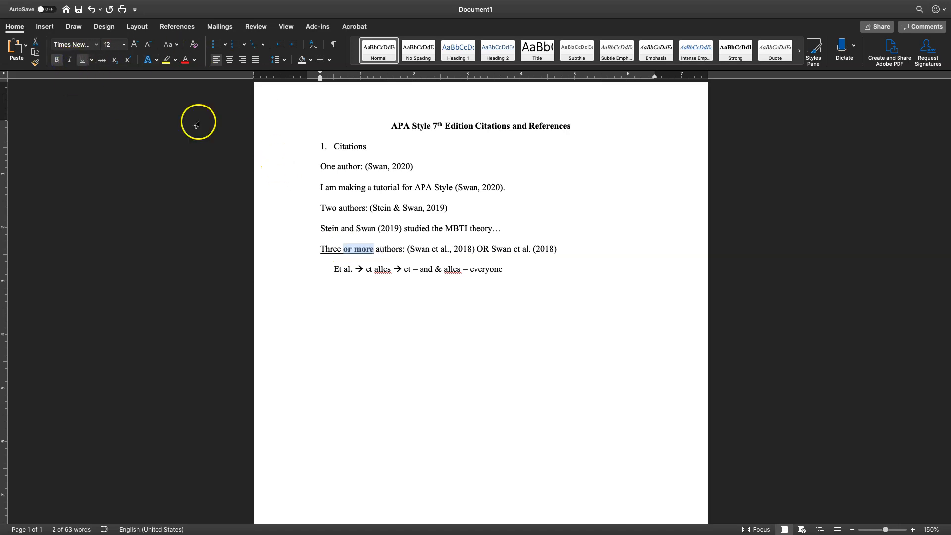
left_click(546, 248)
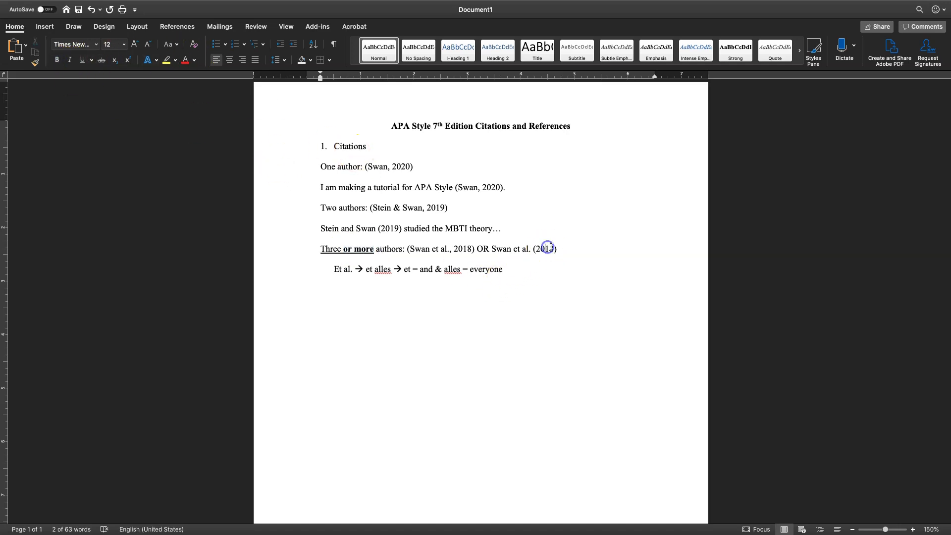
- Append "conducted…" after the narrative "et al." citation and compare it with the parenthetical form on the same line
left_click(576, 248)
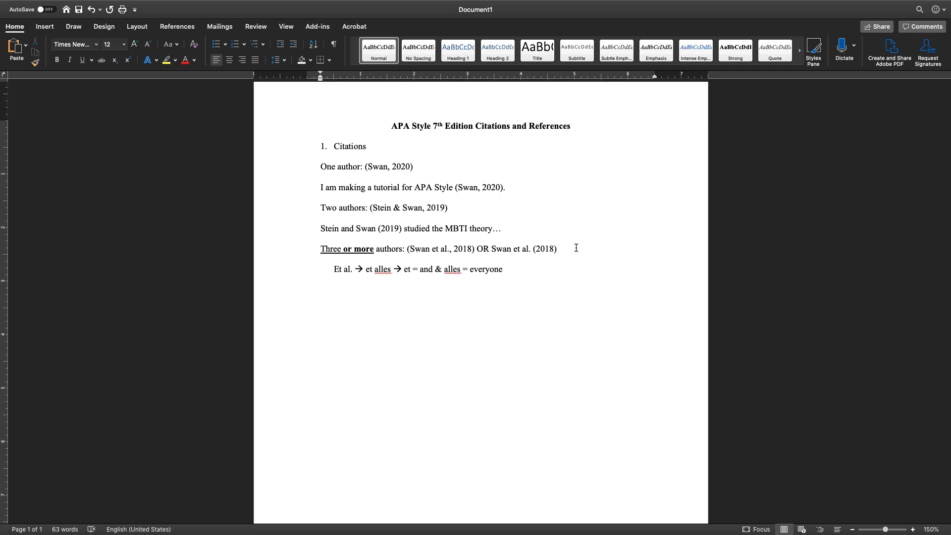
type("conducted...")
left_click_drag(492, 250, 606, 250)
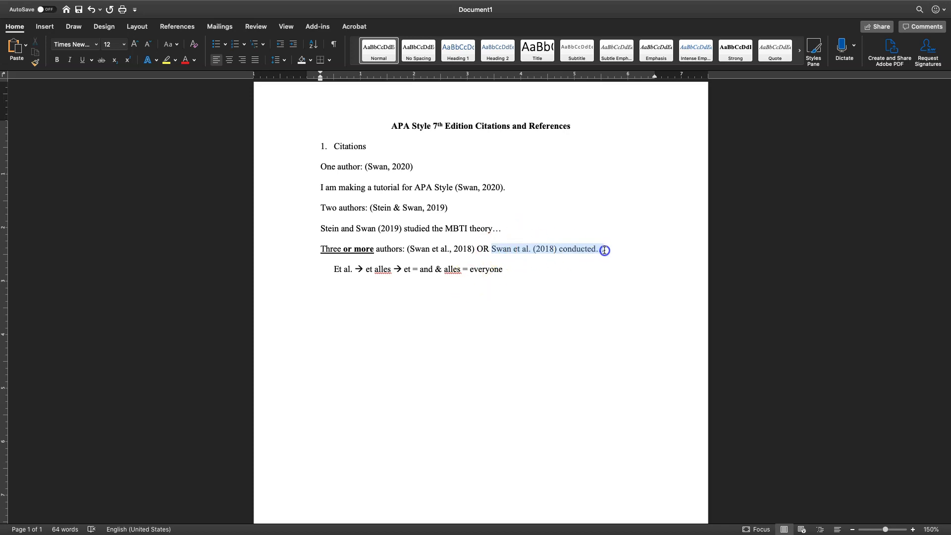
left_click_drag(496, 251, 531, 249)
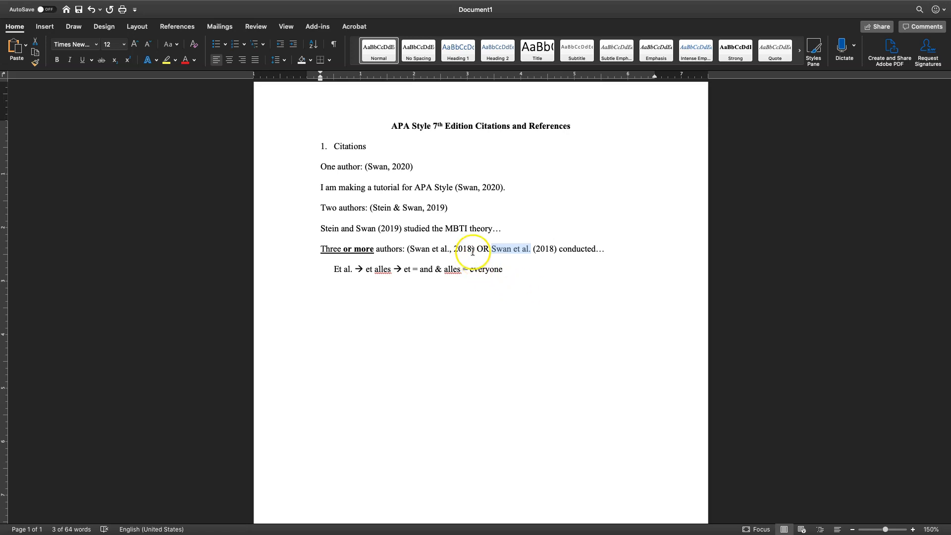
left_click_drag(409, 248, 449, 248)
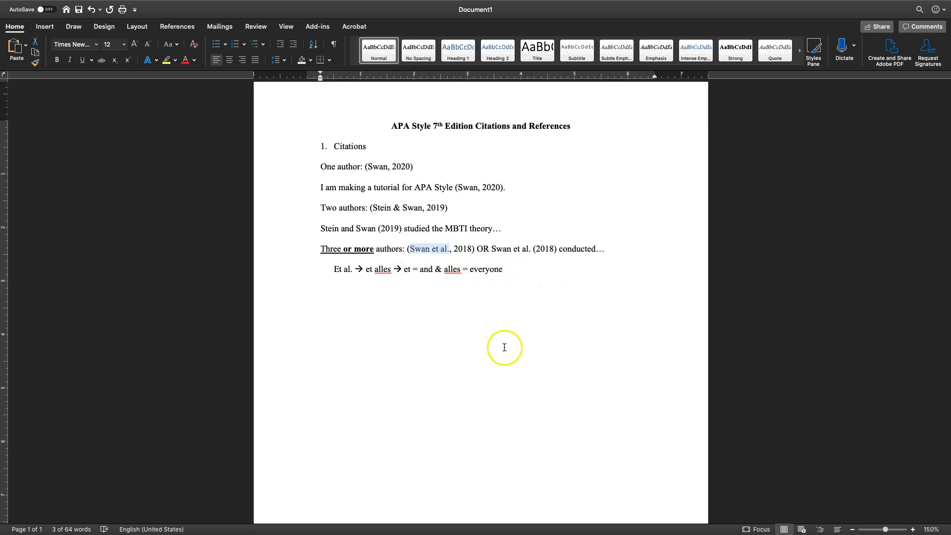
left_click(451, 249)
type(",")
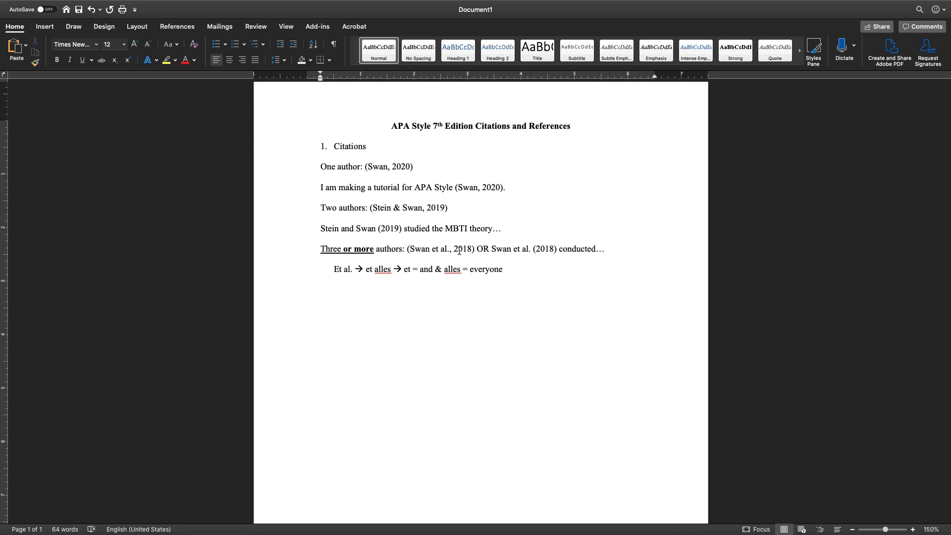
left_click_drag(502, 248, 532, 245)
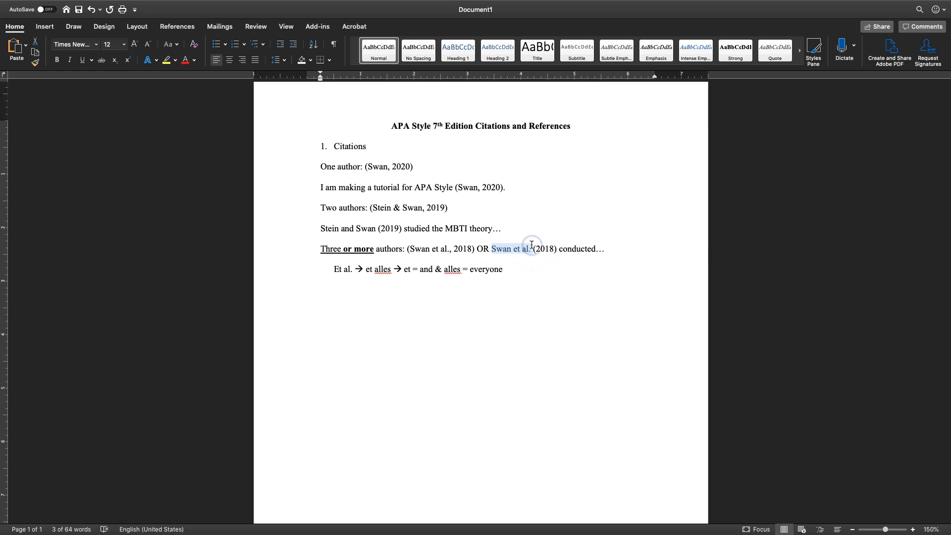
left_click(568, 248)
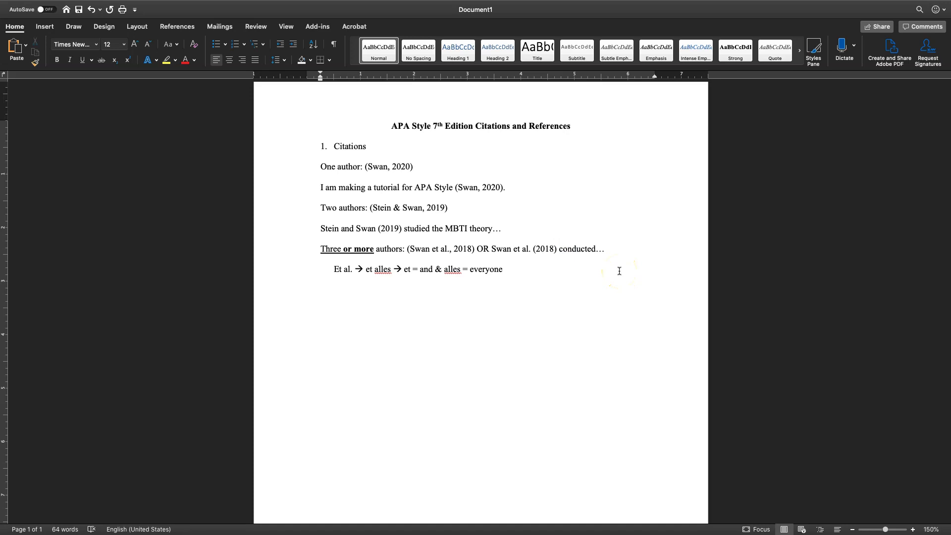
- Add a numbered heading "2. References" below the "et al." note, with extra space above it and an empty line beneath it
left_click(586, 267)
key("Return")
key("BackSpace")
type("2. Regi")
key("BackSpace")
key("BackSpace")
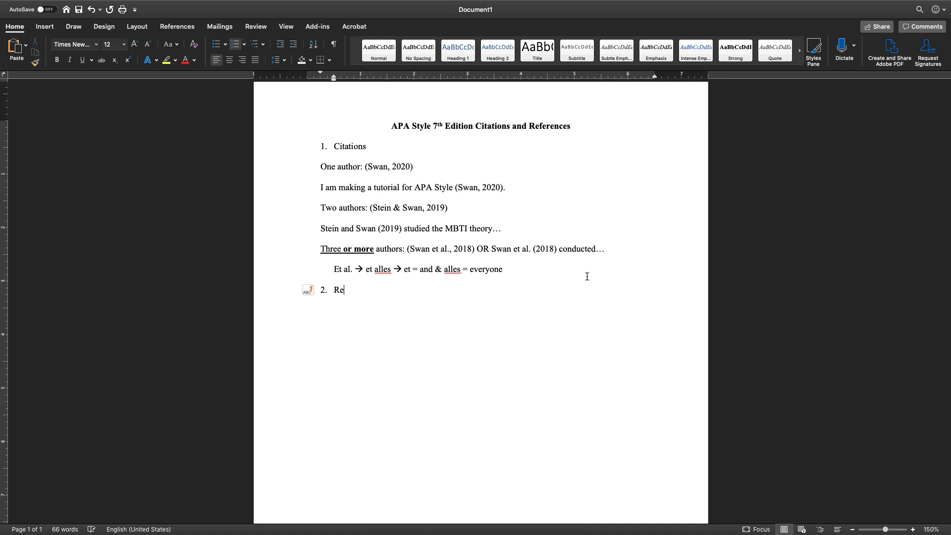
type("ferences")
left_click(331, 279)
key("Return")
key("Down")
key("Down")
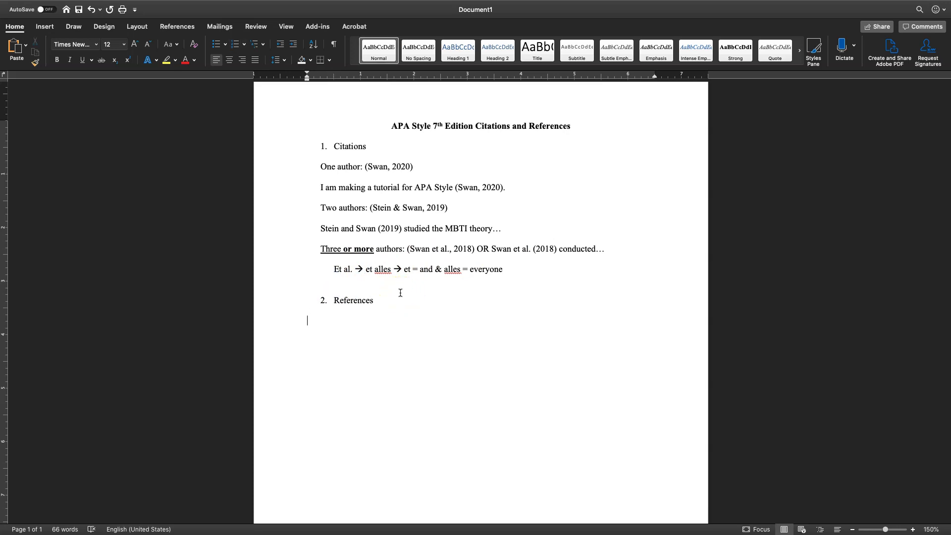
- Check the display option for the ruler, leaving the empty line below the References heading without an indent
key("Tab")
left_click(381, 337)
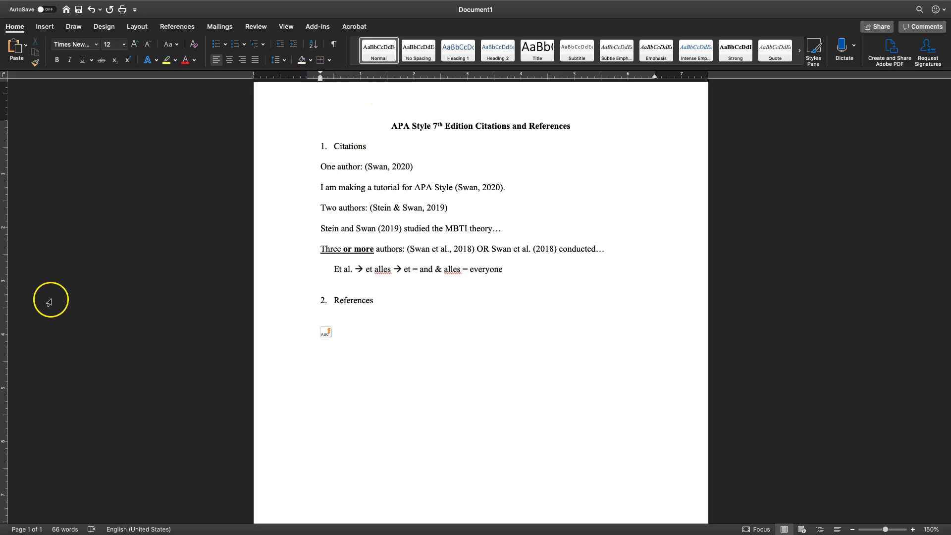
left_click(286, 27)
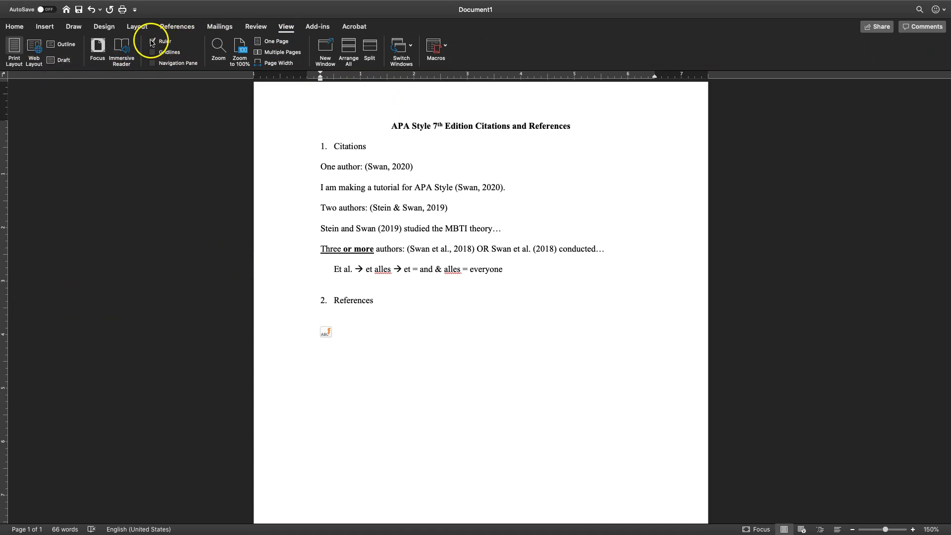
left_click(14, 27)
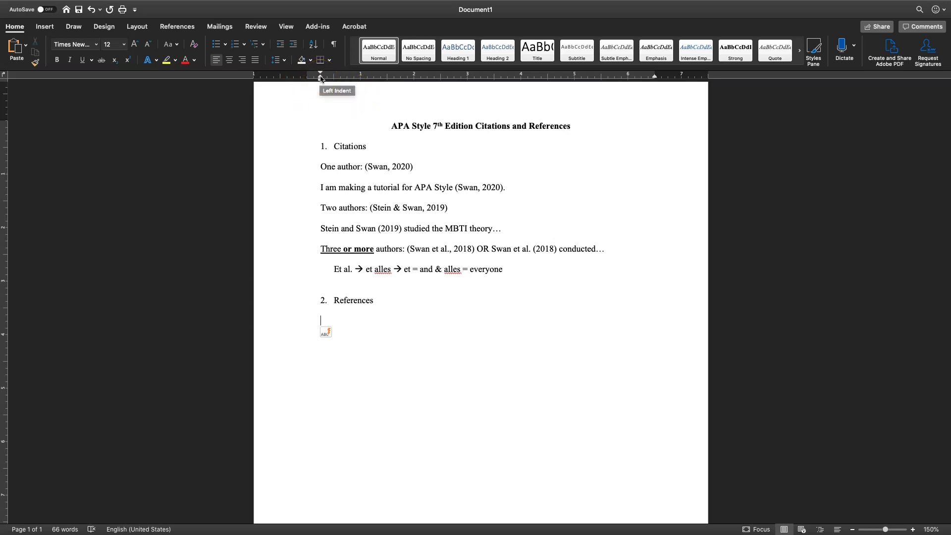
key("BackSpace")
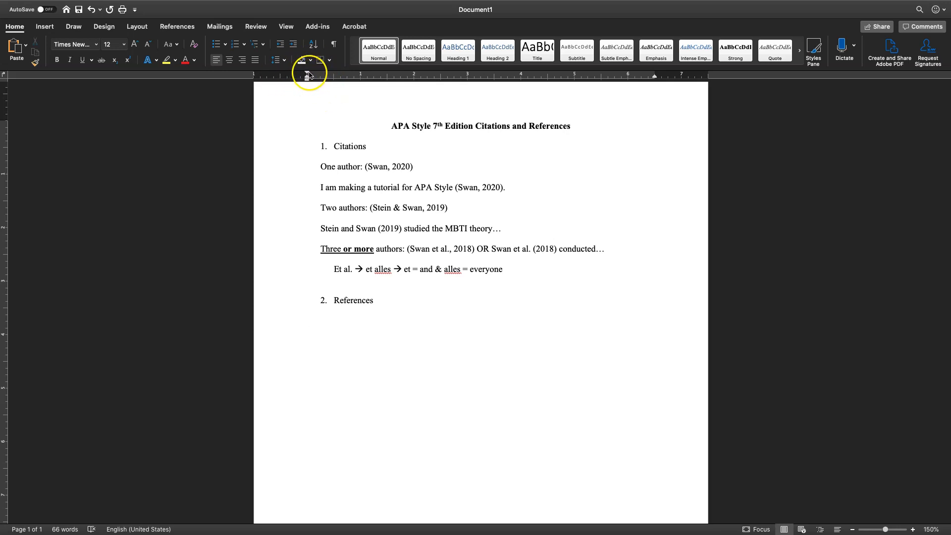
left_click_drag(307, 73, 335, 81)
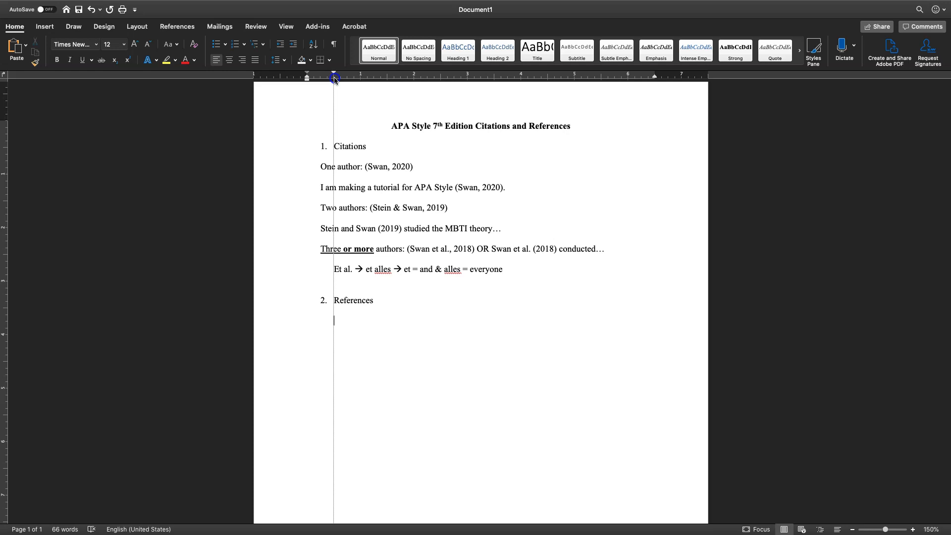
mouse_move(334, 78)
left_mouse_down()
mouse_move(256, 79)
mouse_move(358, 78)
mouse_move(334, 81)
left_mouse_up()
left_click_drag(335, 79, 308, 79)
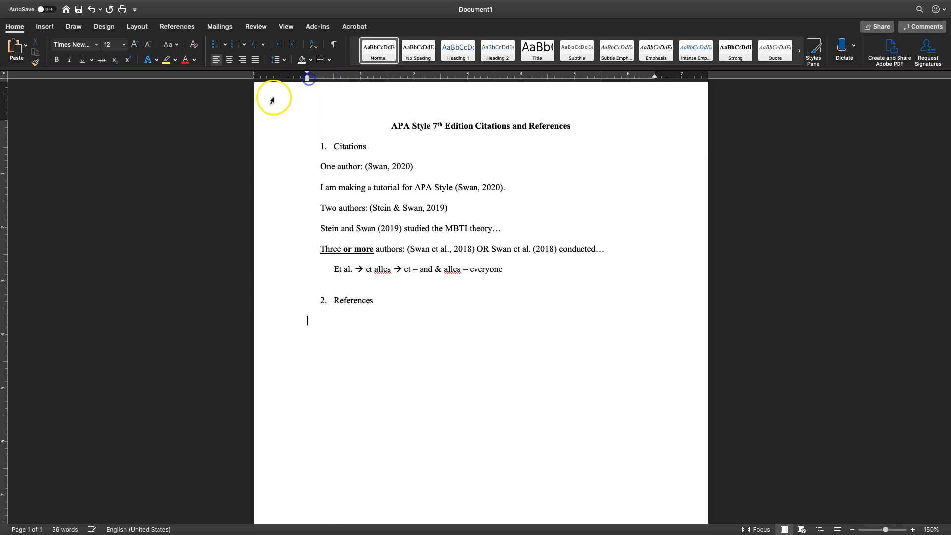
- Give the empty line below the References heading a hanging indent of 0.5 inch
left_click(308, 78)
left_click_drag(307, 79, 333, 84)
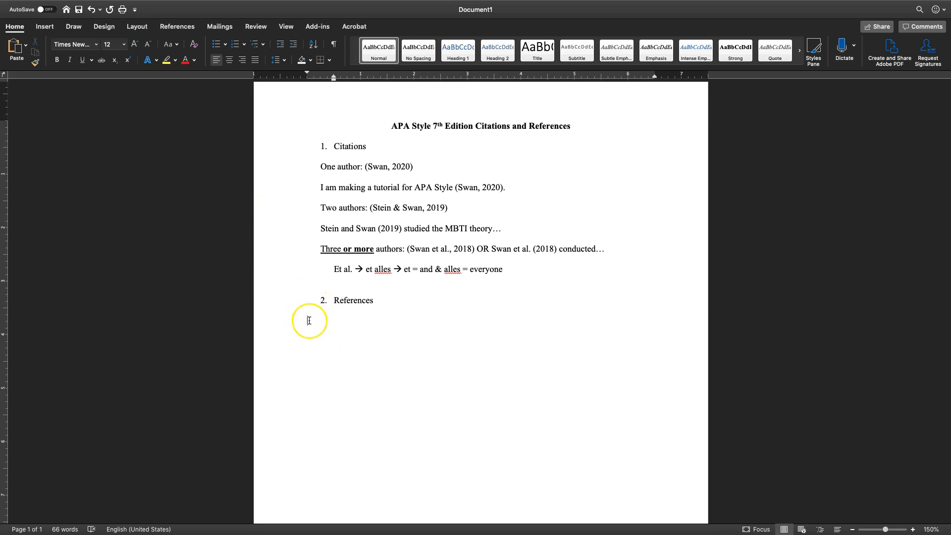
left_click(310, 321)
- Start a reference entry with the two authors' surnames and initials joined by an ampersand, followed by the year "(2019)."
type("Stein, R.,")
type("&")
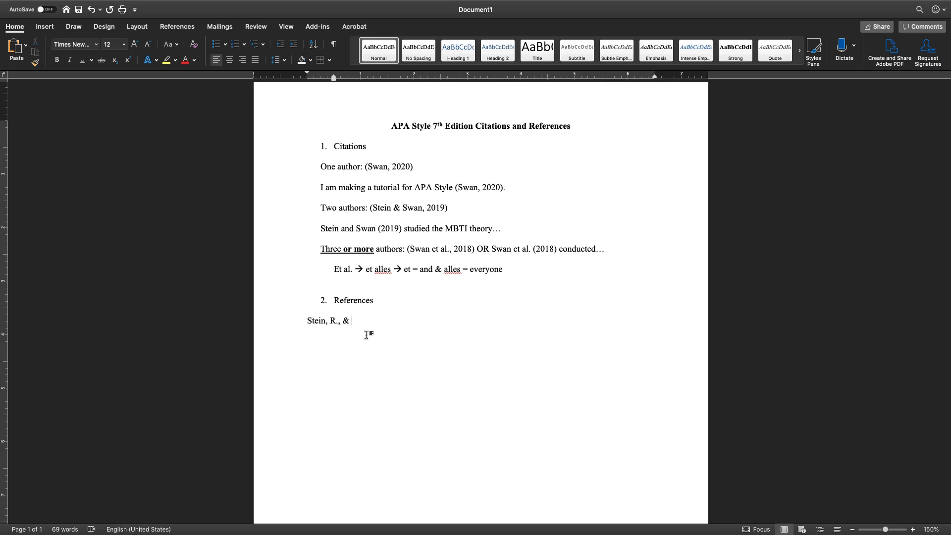
type("Swan, A. B.")
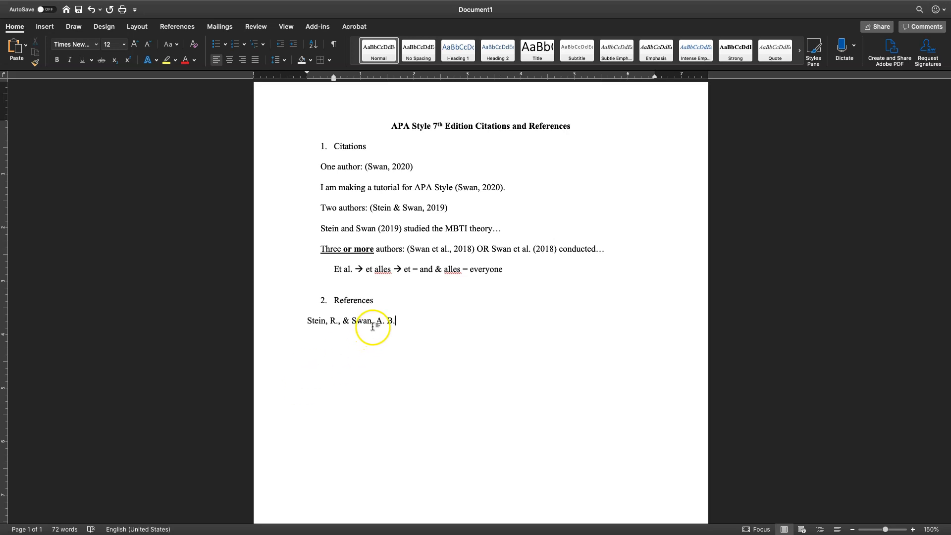
left_click(386, 321)
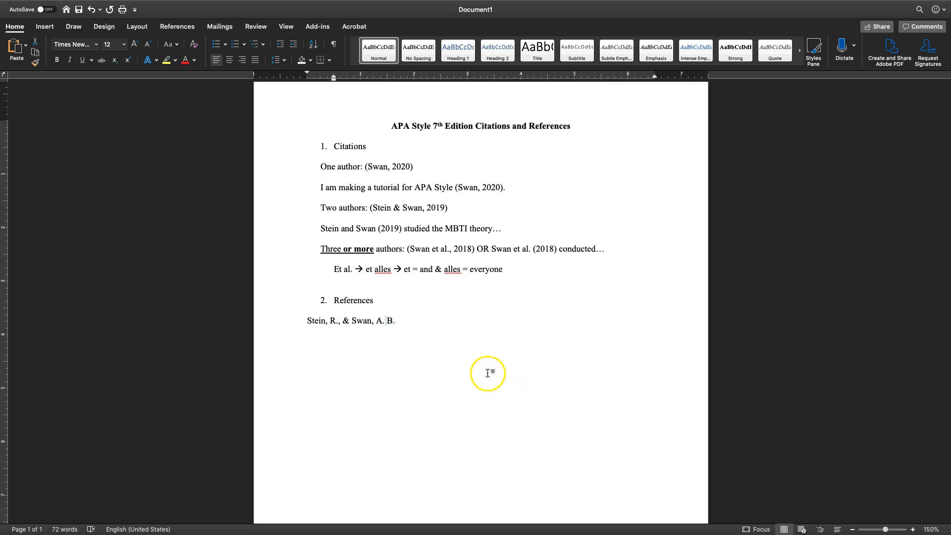
left_click(394, 321)
type("(2019")
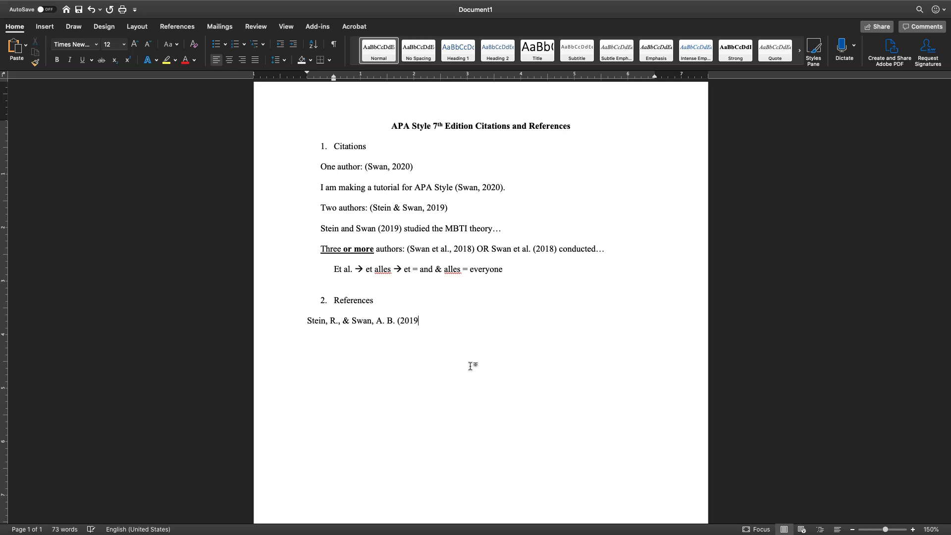
type(").")
- Add the title "The MBTI kind of sucks." after the year in the reference entry
type("The MN")
key("BackSpace")
type("BTI kind of sucks.")
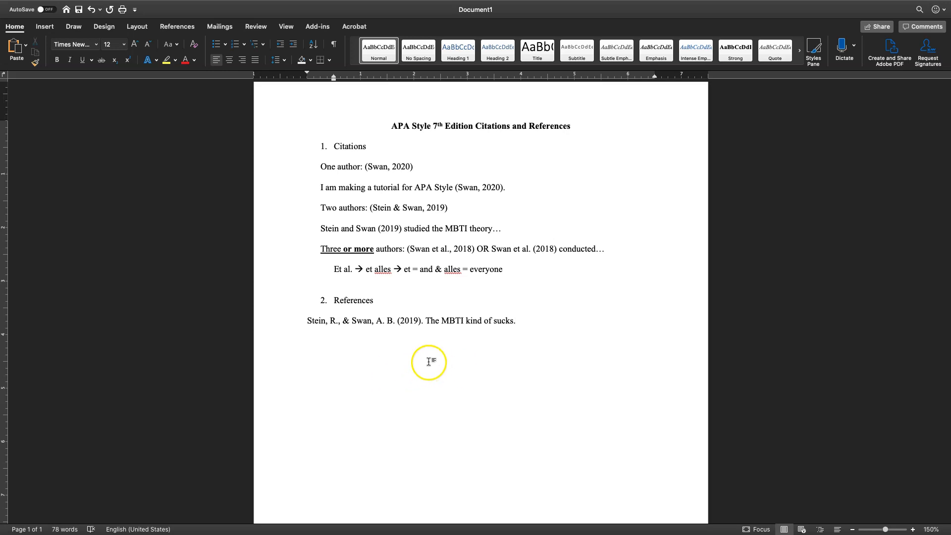
- Cycle the letter case of the reference entry's title until each word is capitalized
left_click(427, 320)
left_click_drag(427, 320, 510, 320)
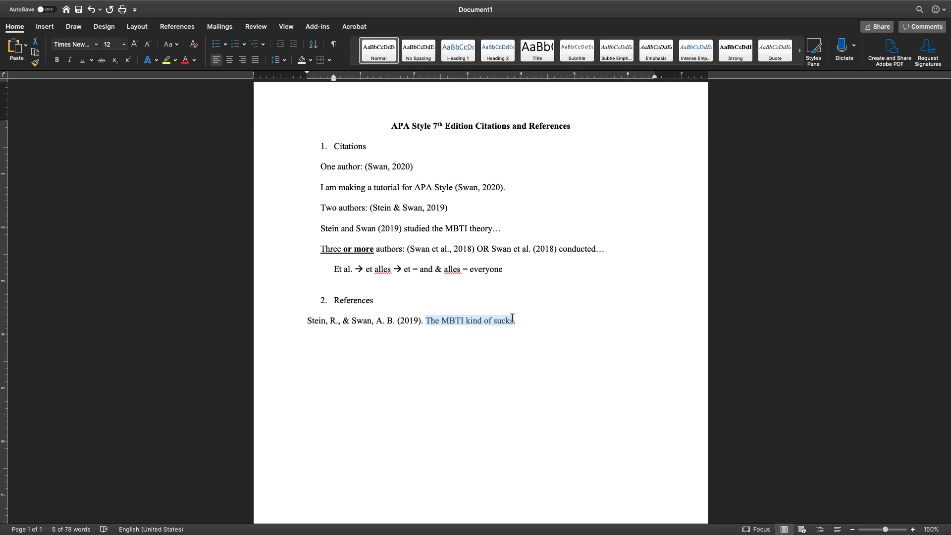
key("shift+F3")
key("shift+F3")
key("shift+F3")
key("shift+F3")
key("shift+F3")
key("shift+F3")
left_click(507, 320)
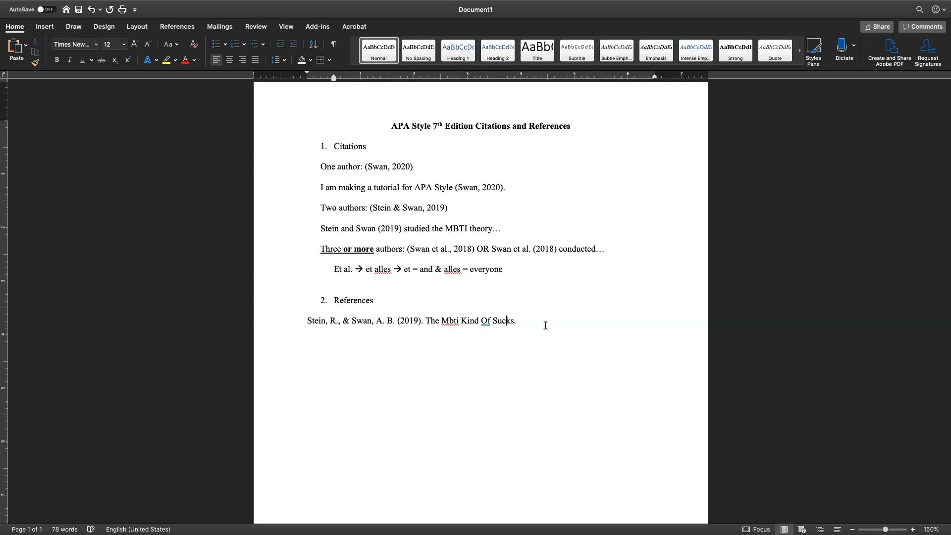
- Change "Of" to lowercase "of" in the reference entry's title
left_click(484, 323)
key("Delete")
type("o")
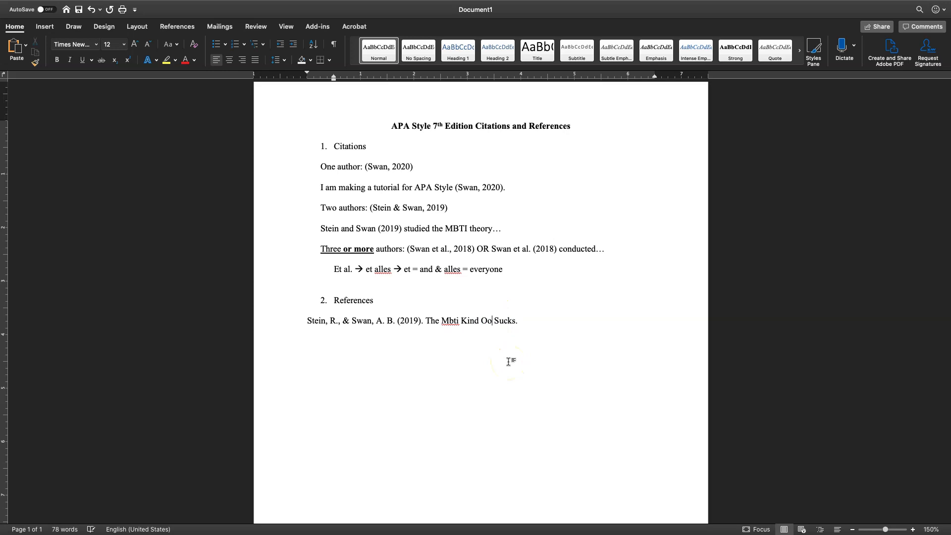
key("BackSpace")
key("BackSpace")
type("of")
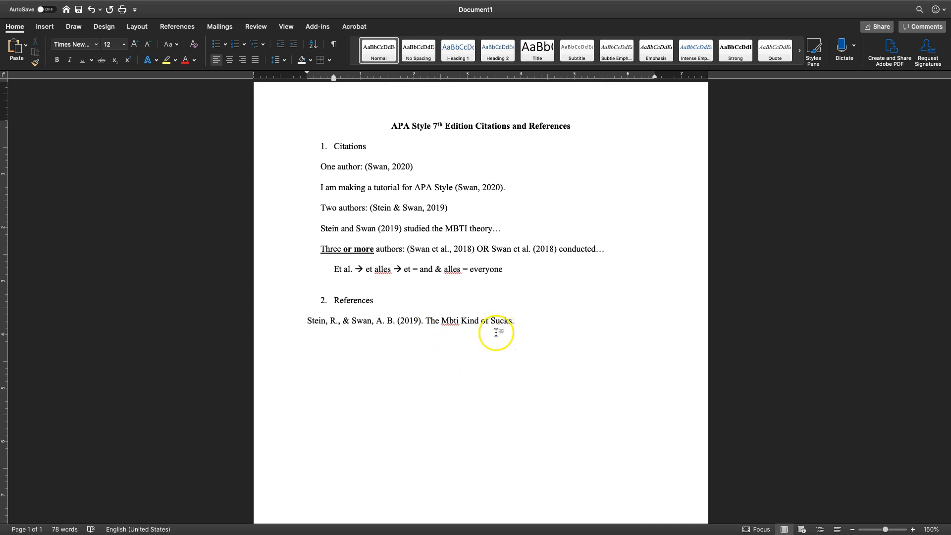
- Change the reference entry's title to sentence case with the acronym in capitals, reading "The MBTI kind of sucks"
left_click(429, 320)
left_click_drag(429, 320, 432, 320)
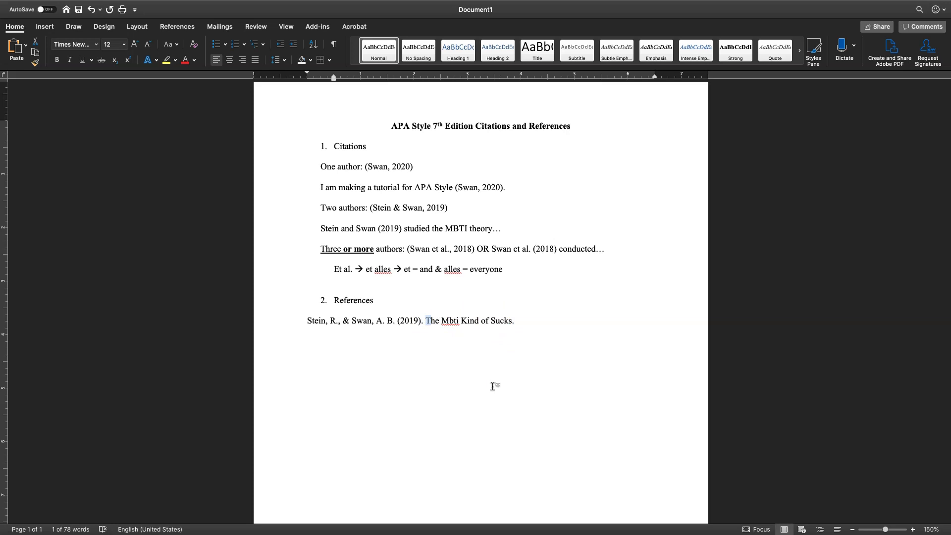
left_click(468, 321)
key("BackSpace")
type("k")
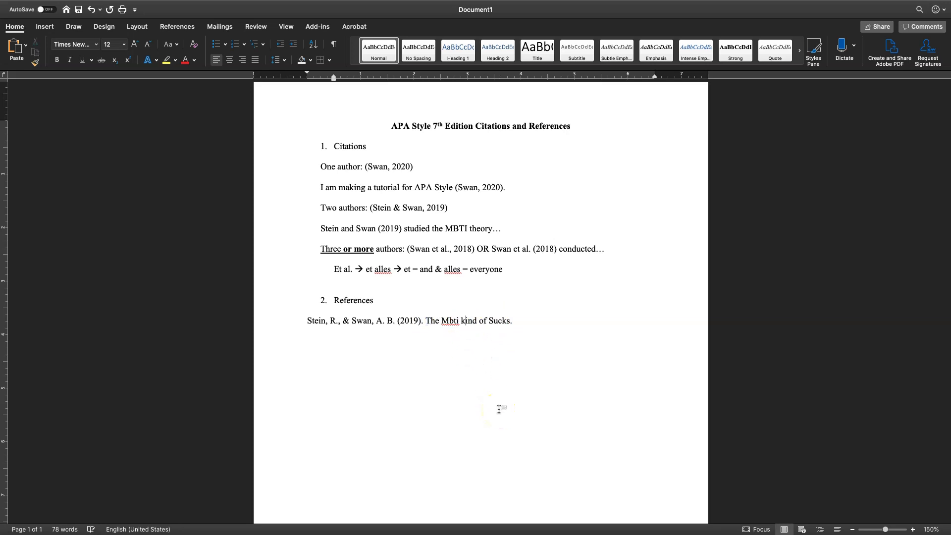
key("BackSpace")
type("a")
key("BackSpace")
type("s")
key("BackSpace")
key("BackSpace")
key("BackSpace")
type("BTI")
- Add the subtitle ": Our discussion." to the end of the reference entry's title
key("Right")
key("Right")
type(":")
type("Our d")
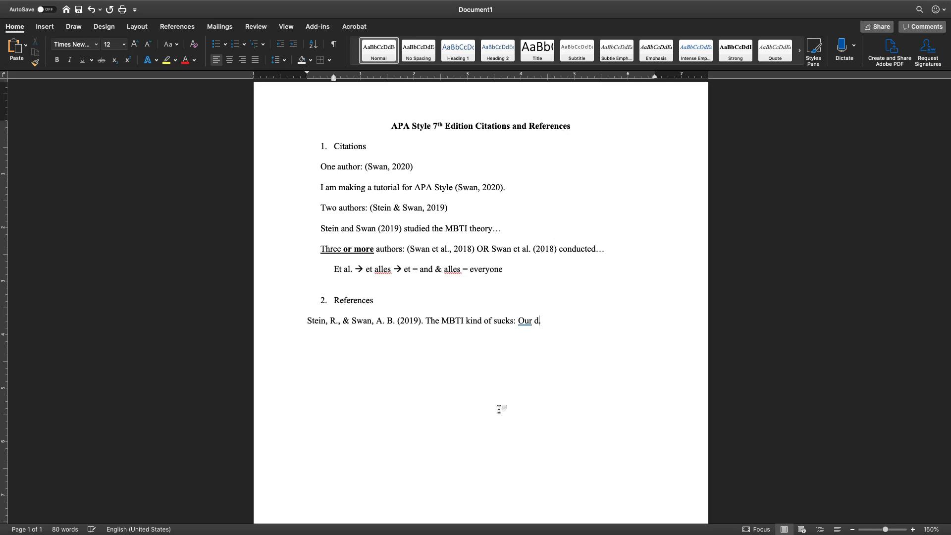
type("iscussion.")
left_click(587, 322)
left_click_drag(392, 126, 571, 126)
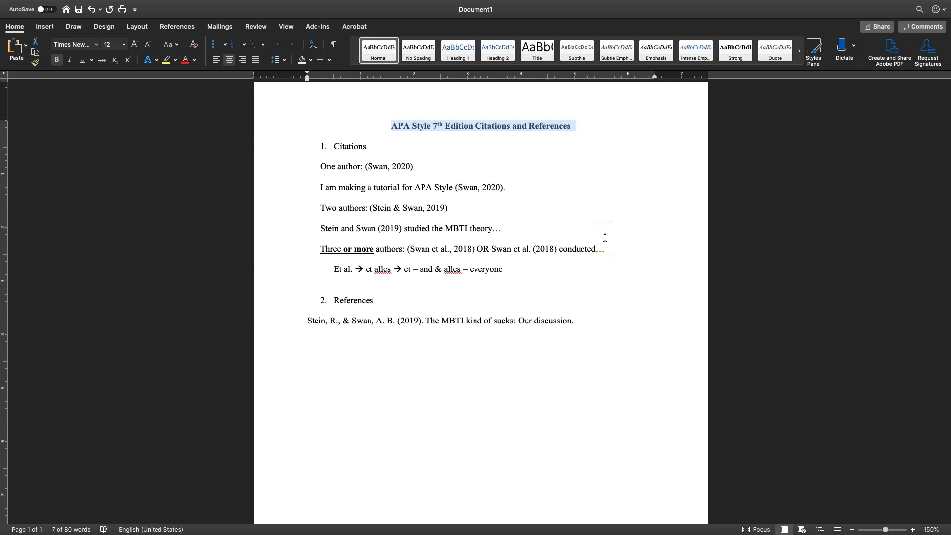
- Add the journal name "Journal of Social and Personality Compass," after the article title in the reference entry
left_click(588, 320)
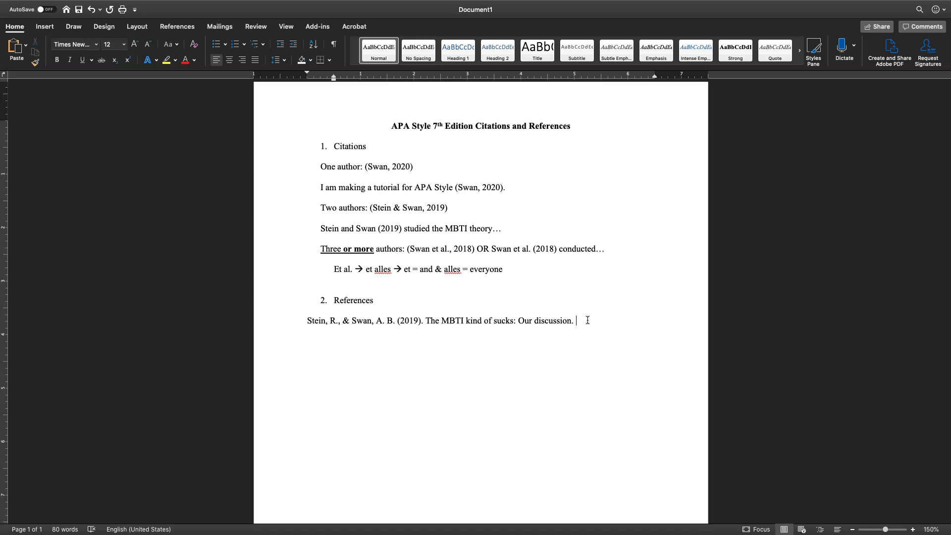
type("Journal of ")
type("of So")
key("BackSpace")
key("BackSpace")
key("BackSpace")
key("BackSpace")
type("f")
key("BackSpace")
key("BackSpace")
type("Social and Perosnality")
key("BackSpace")
key("BackSpace")
key("BackSpace")
key("BackSpace")
key("BackSpace")
key("BackSpace")
key("BackSpace")
key("BackSpace")
type("sin")
key("BackSpace")
key("BackSpace")
type("onality Compass")
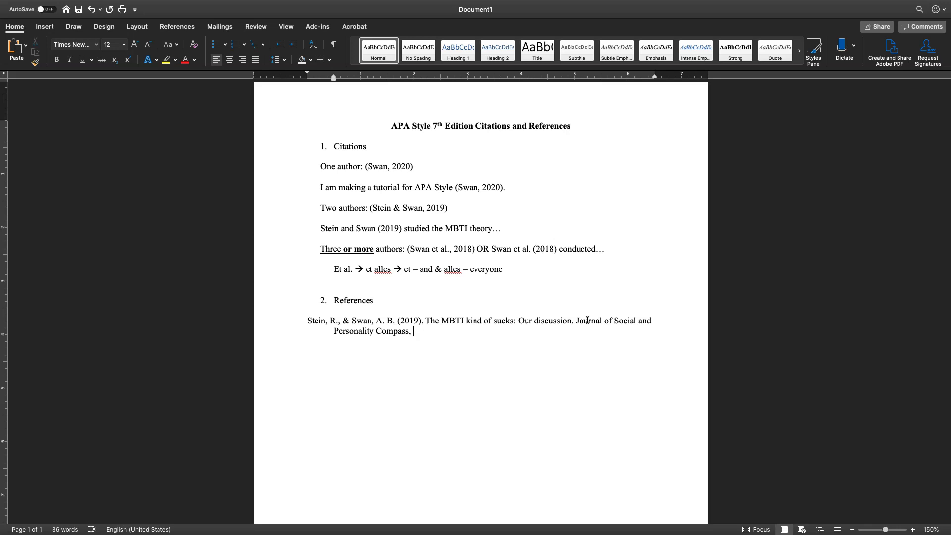
- Add the volume, issue and page range "45(3), 554–334." after the journal name, with an en dash between the pages
type("45(")
type("3)")
type("554-334")
key("Right")
key("Left")
key("Left")
key("Left")
key("Left")
key("BackSpace")
key("BackSpace")
key("Right")
key("Right")
key("BackSpace")
left_click(452, 332)
left_click(485, 332)
type(".")
- Add an old-style DOI, "DOI: salkjfsljf10/.dfkhjg", at the end of the reference entry
type("DOI: salkjfsljf10/.dfkhjg")
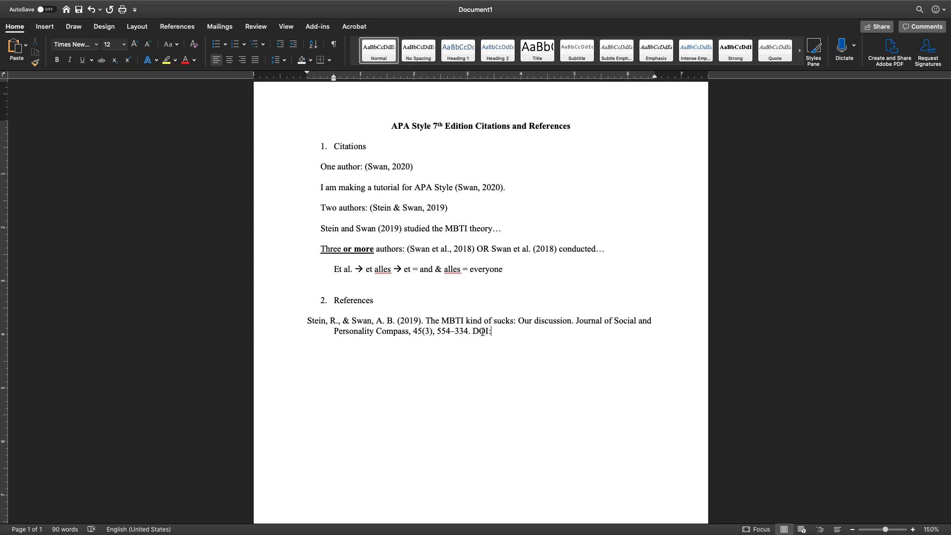
type("salkjfsljf")
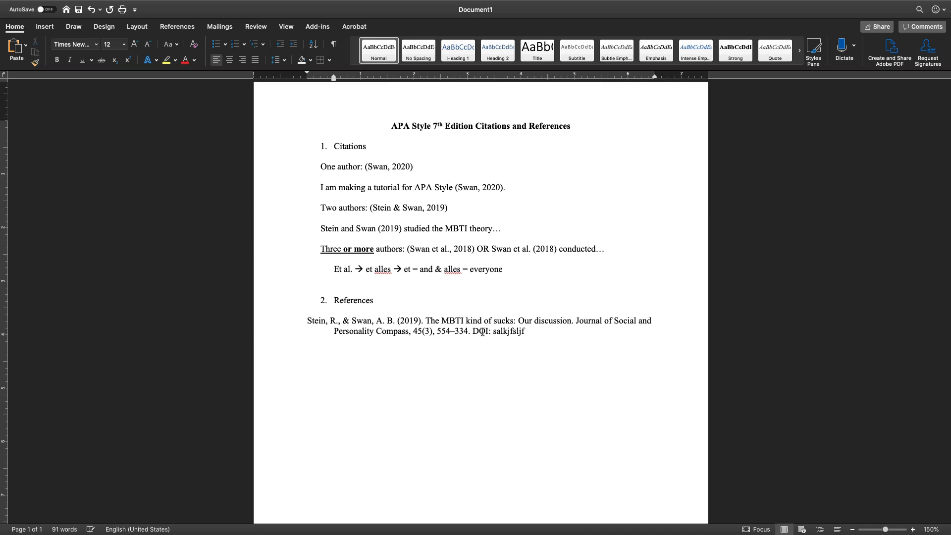
type("10/.dfkhjg")
left_click_drag(413, 331, 431, 333)
left_click(566, 331)
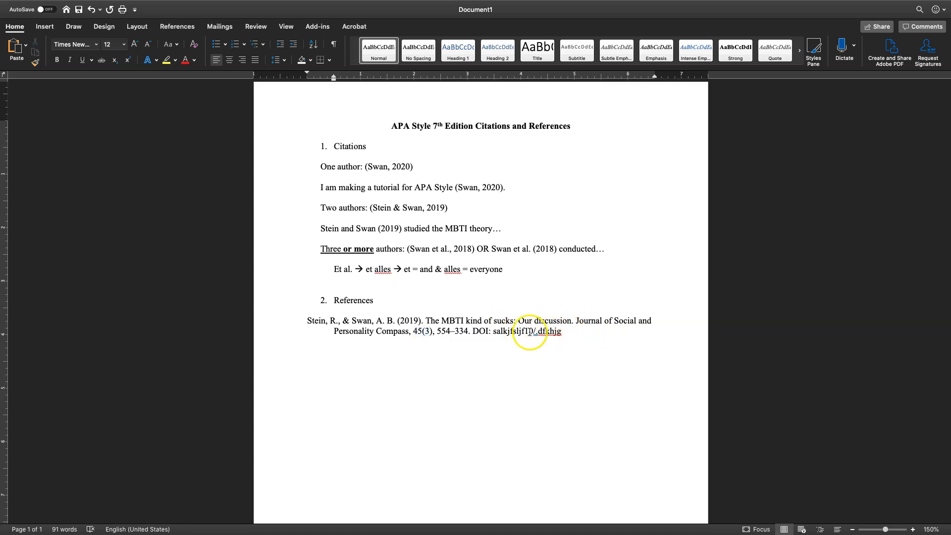
- Annotate the old-style DOI with a left arrow and "6th and prior", and delete both the DOI and the note
left_click_drag(562, 331, 475, 332)
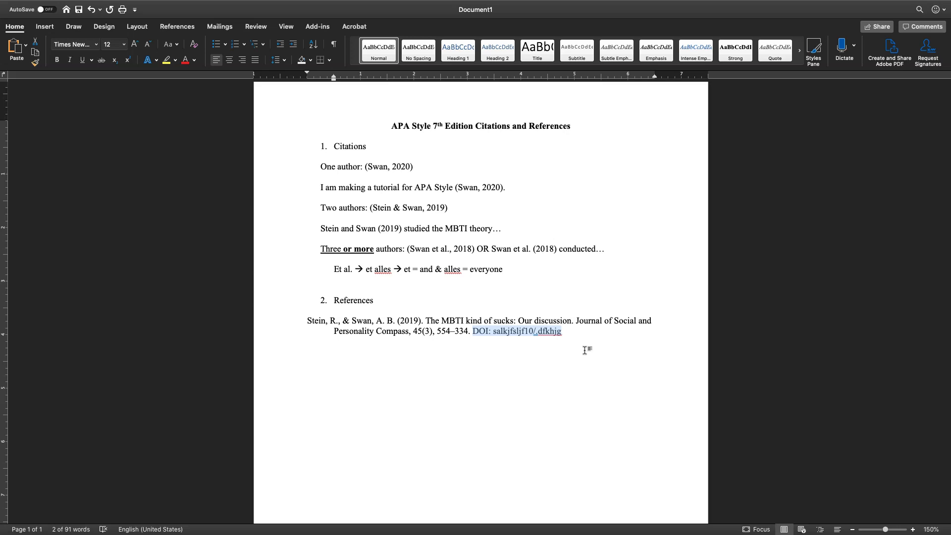
key("Right")
type("<-- ")
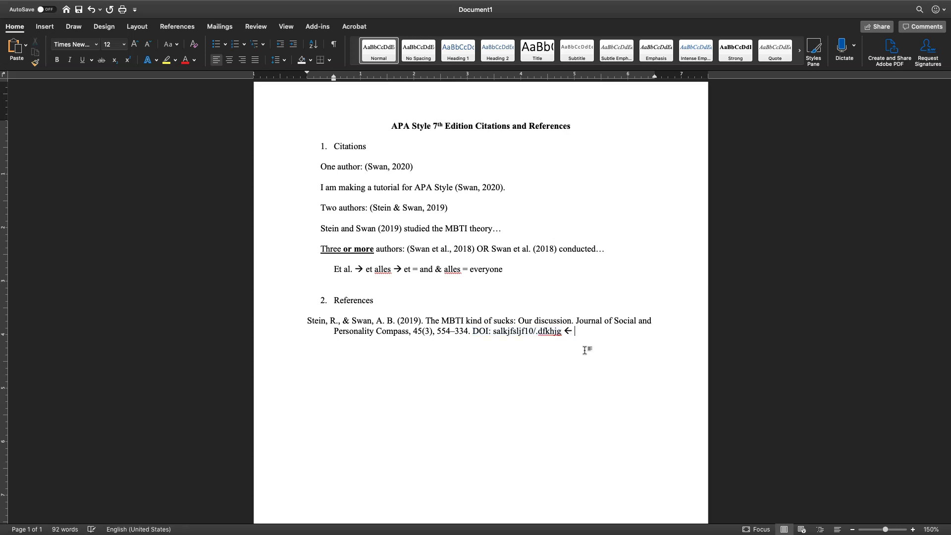
type("6th and prior")
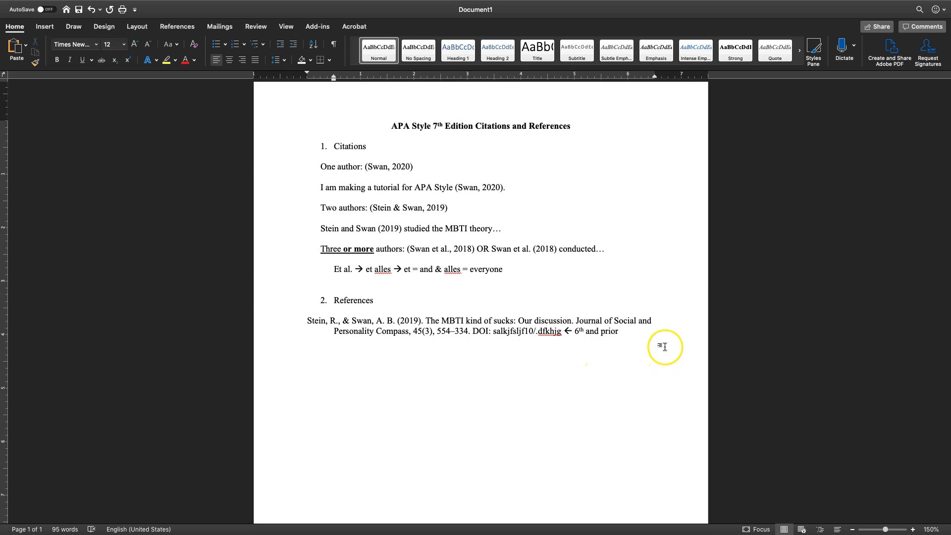
left_click_drag(620, 331, 484, 331)
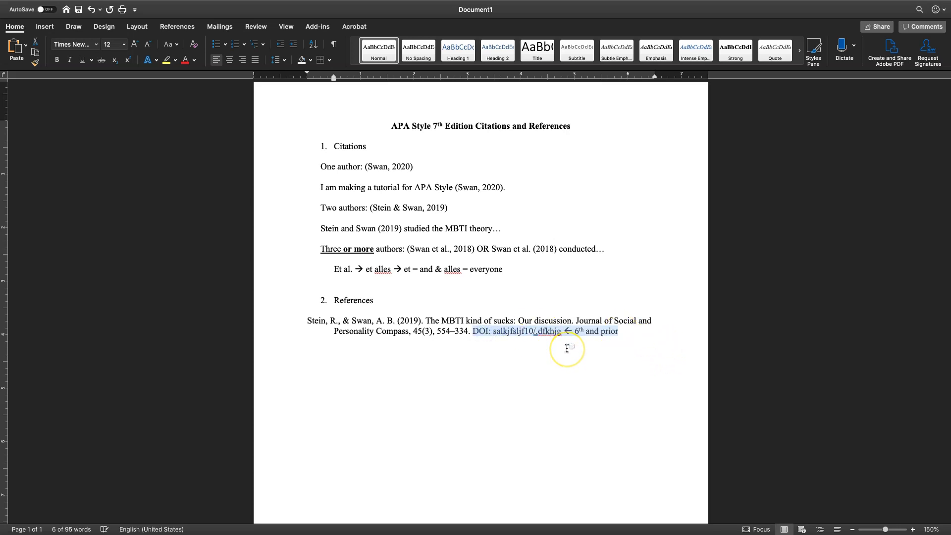
key("BackSpace")
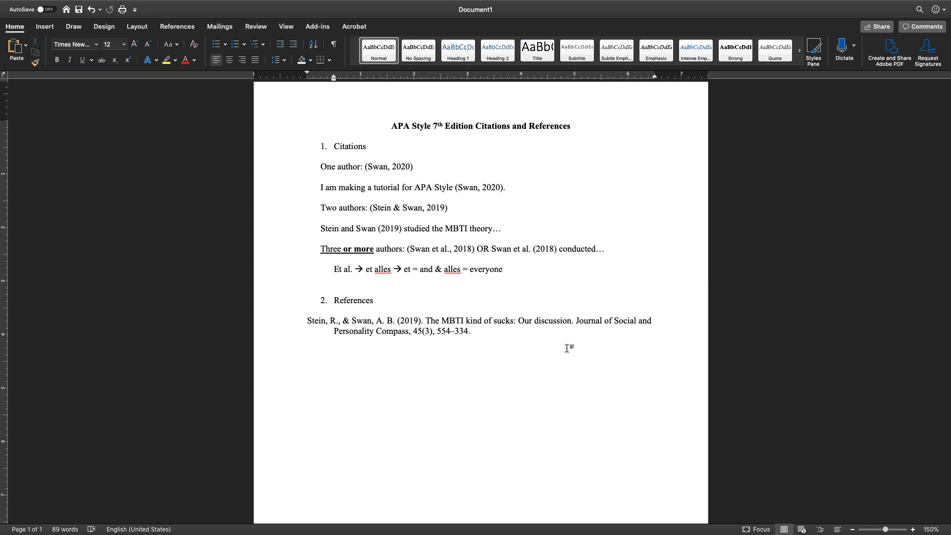
type("https://doi.org/lkshfkasjhfkjhsdkjhsdfkhjsd")
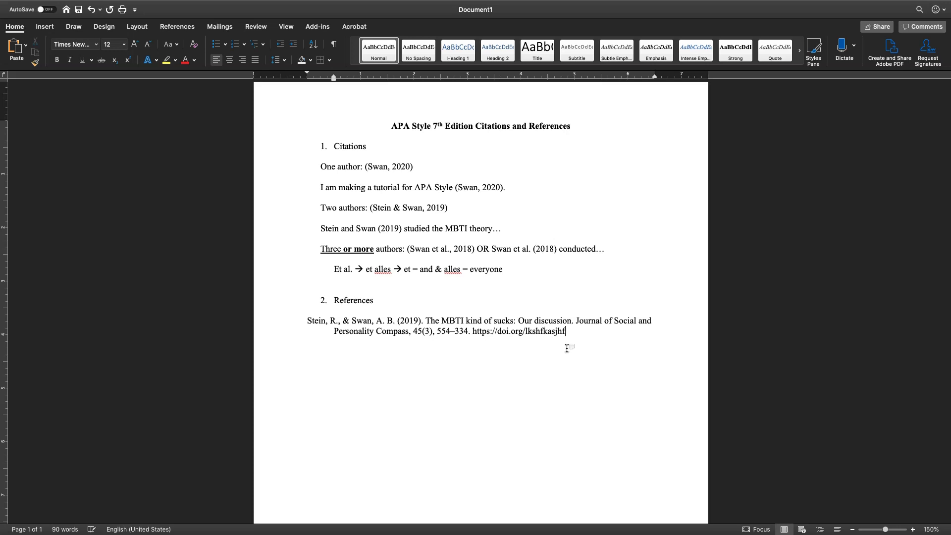
key("BackSpace")
key("BackSpace")
key("BackSpace")
key("BackSpace")
key("BackSpace")
key("BackSpace")
key("BackSpace")
key("BackSpace")
key("BackSpace")
key("BackSpace")
key("BackSpace")
key("BackSpace")
key("BackSpace")
key("BackSpace")
key("BackSpace")
key("BackSpace")
key("BackSpace")
key("BackSpace")
key("BackSpace")
key("BackSpace")
key("BackSpace")
key("BackSpace")
key("BackSpace")
key("BackSpace")
key("BackSpace")
key("BackSpace")
type("0.dkjhkjdsf/.lkjhdfjk")
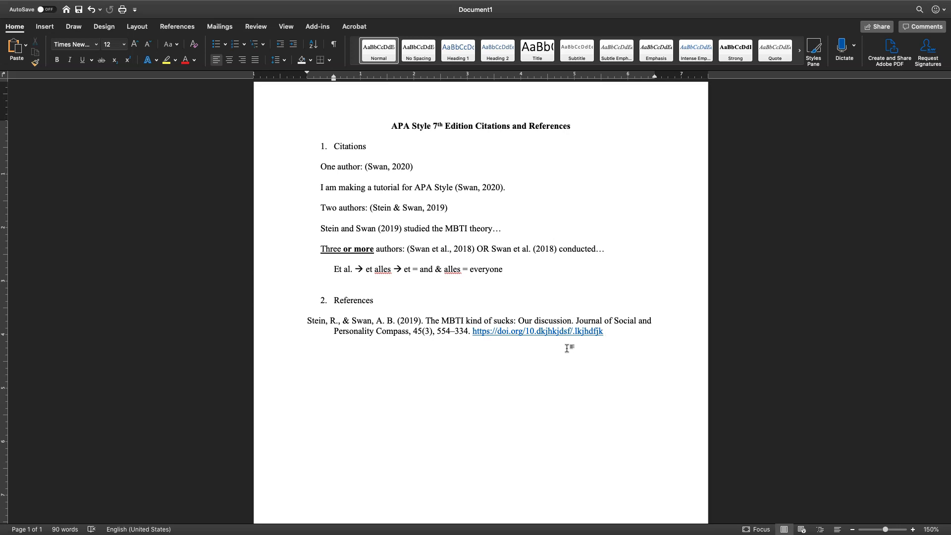
- Remove the automatic hyperlink from the DOI address so it is plain text
left_click_drag(469, 331, 524, 334)
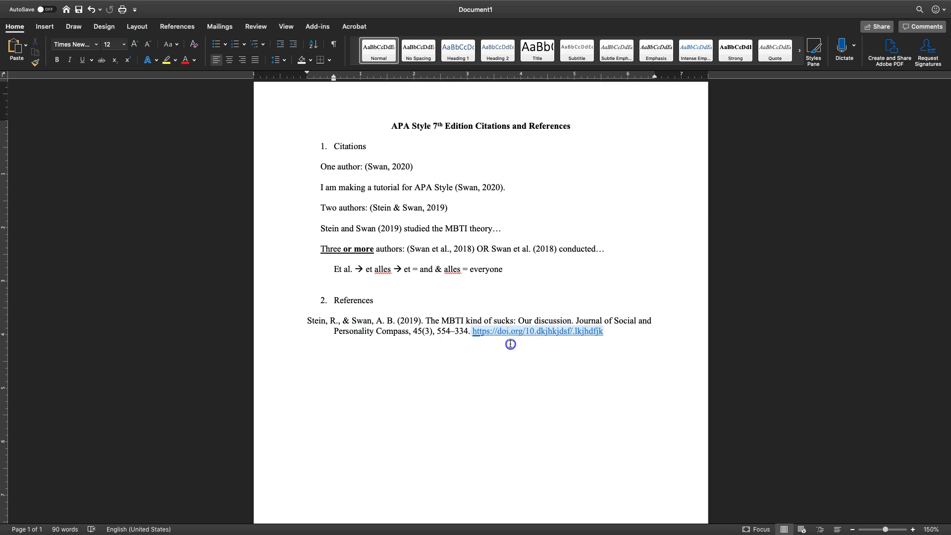
left_click(621, 336)
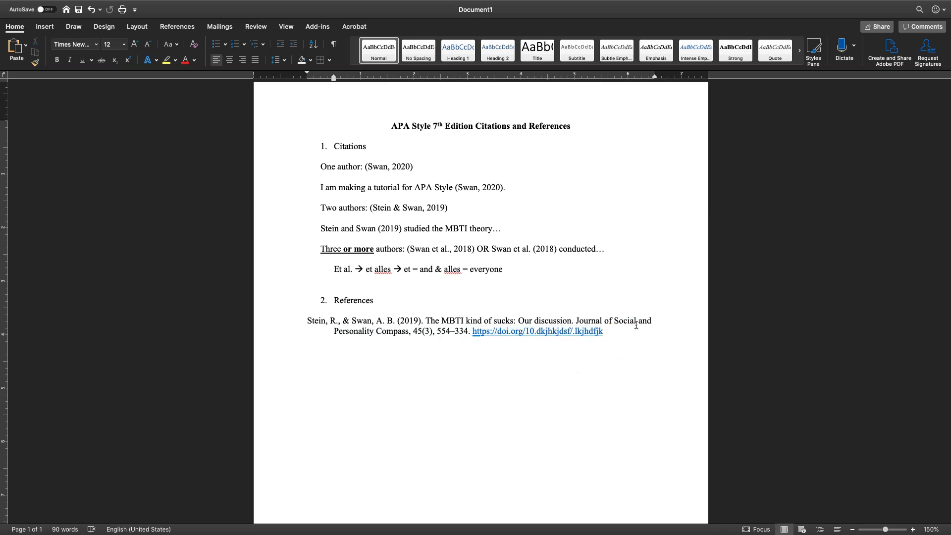
key("super+z")
left_click(481, 341)
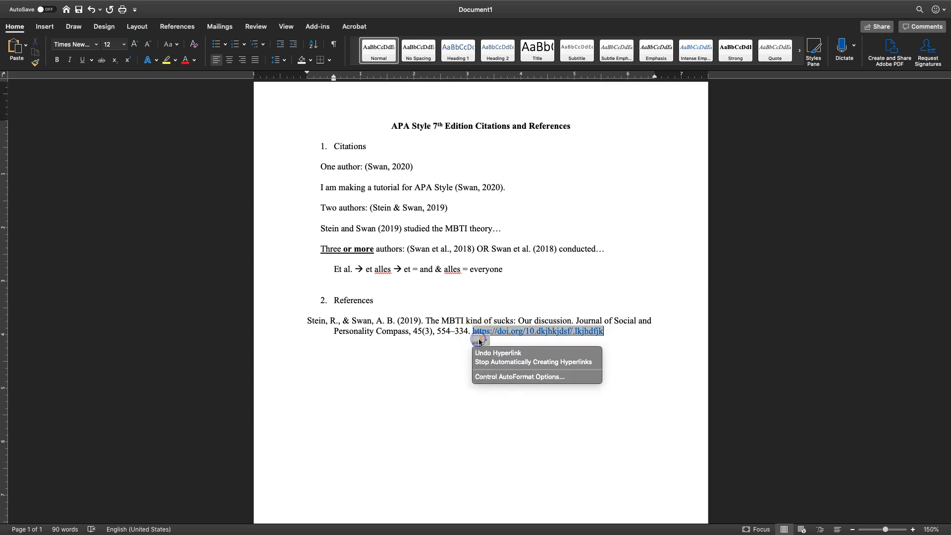
left_click(500, 353)
left_click_drag(473, 332, 523, 333)
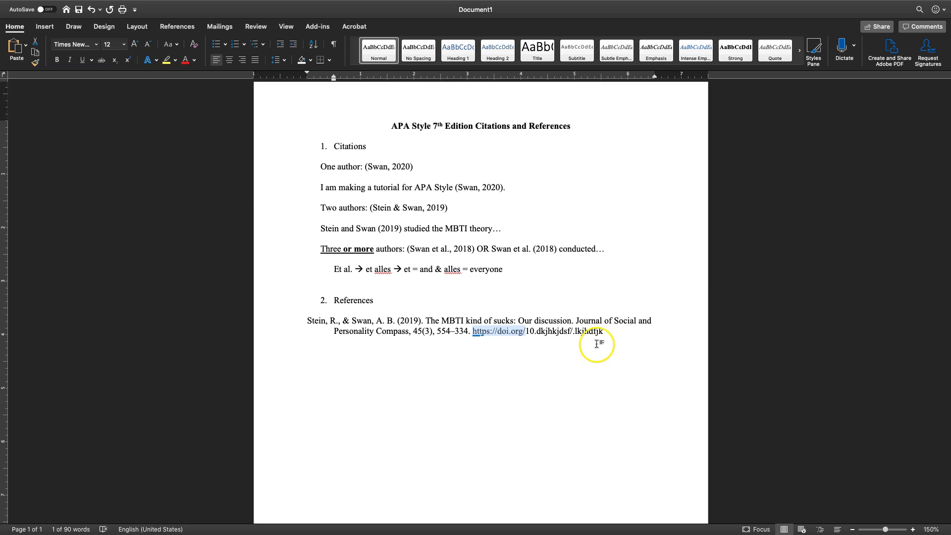
left_click_drag(604, 331, 531, 334)
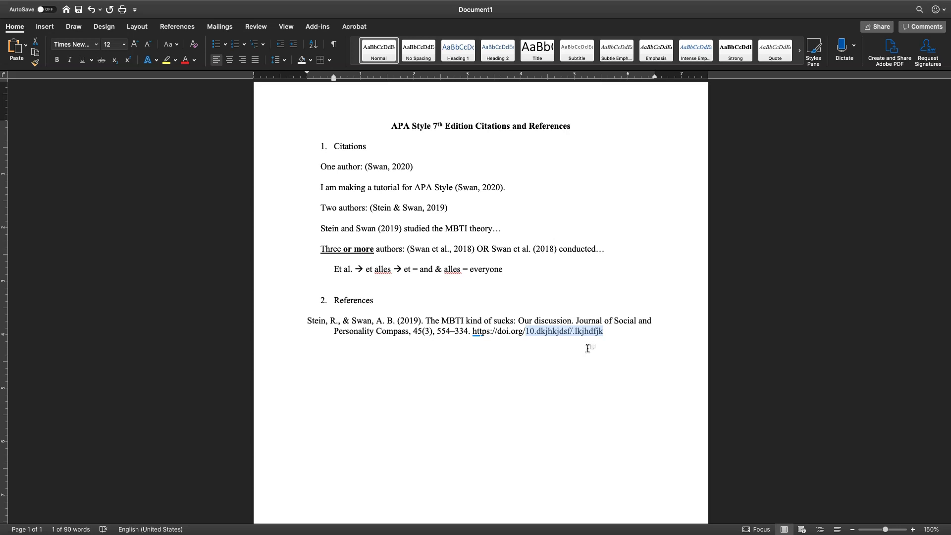
left_click_drag(604, 331, 473, 331)
left_click(614, 337)
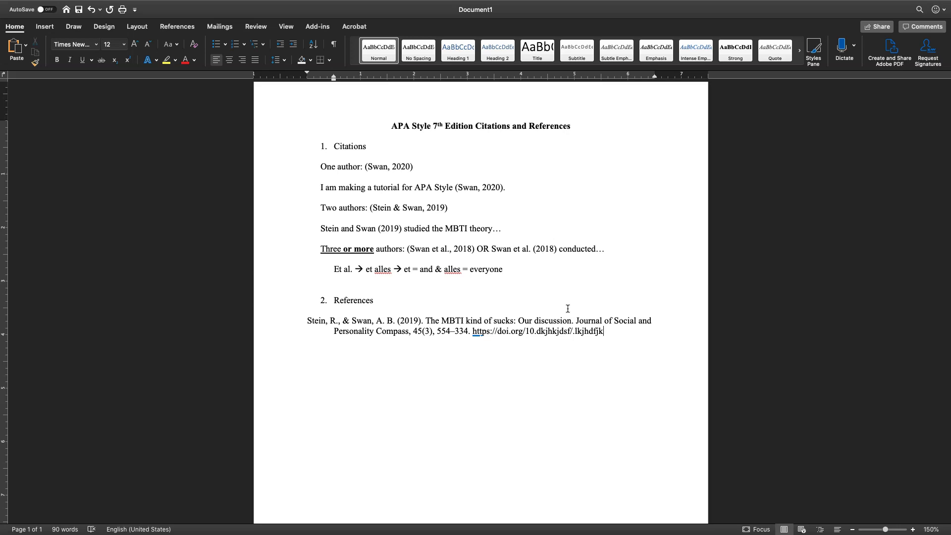
- Italicize the journal name and the volume number 45 in the reference entry, leaving out the issue number
left_click(585, 321)
left_click_drag(585, 321, 422, 331)
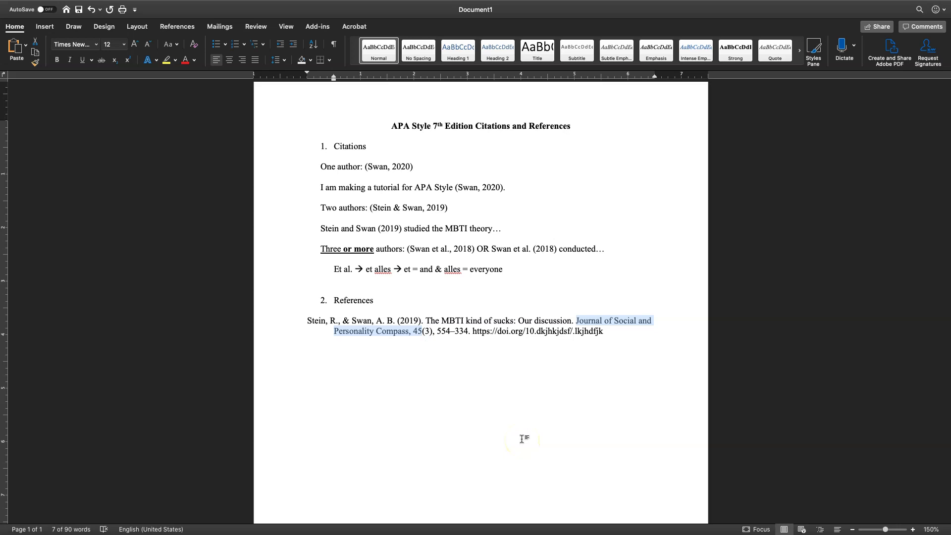
key("super+i")
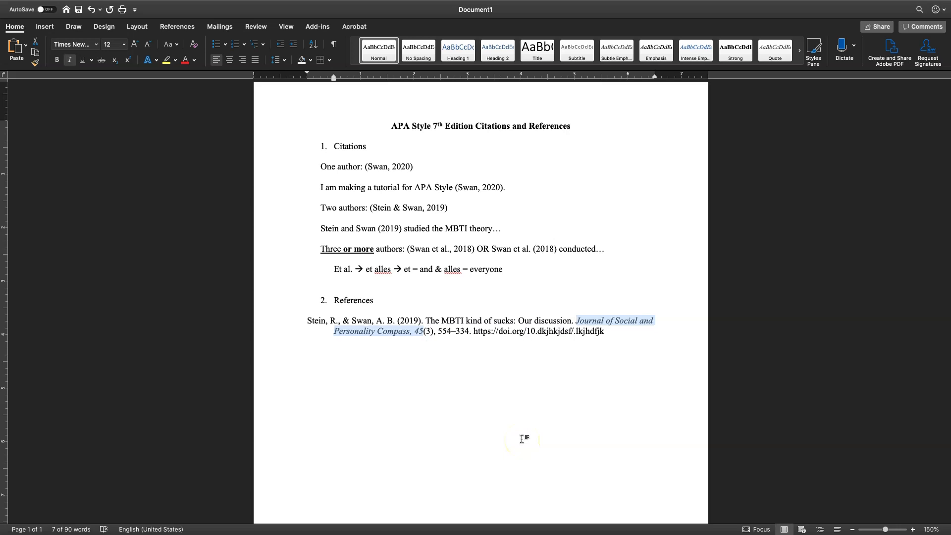
left_click(604, 333)
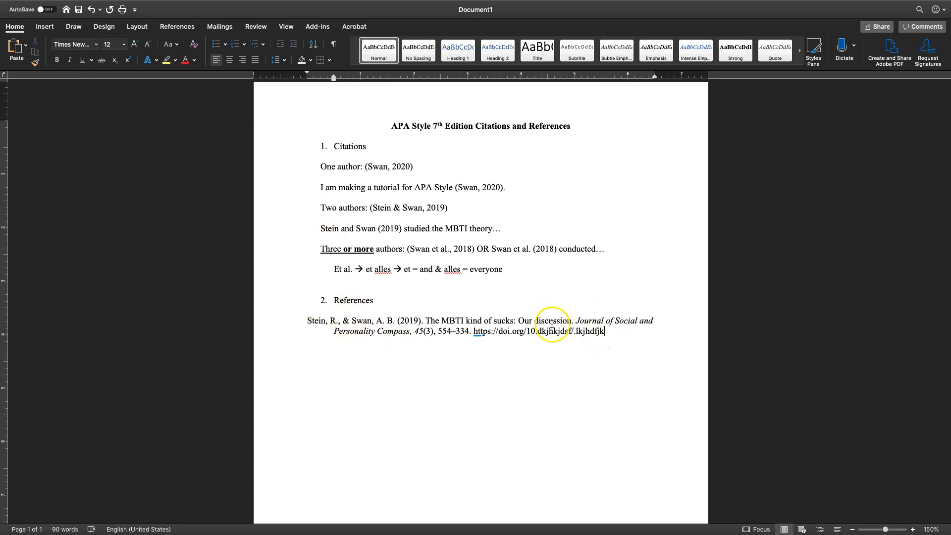
- Highlight the issue number in parentheses and the whole reference entry to review their formatting
left_click_drag(576, 321, 434, 331)
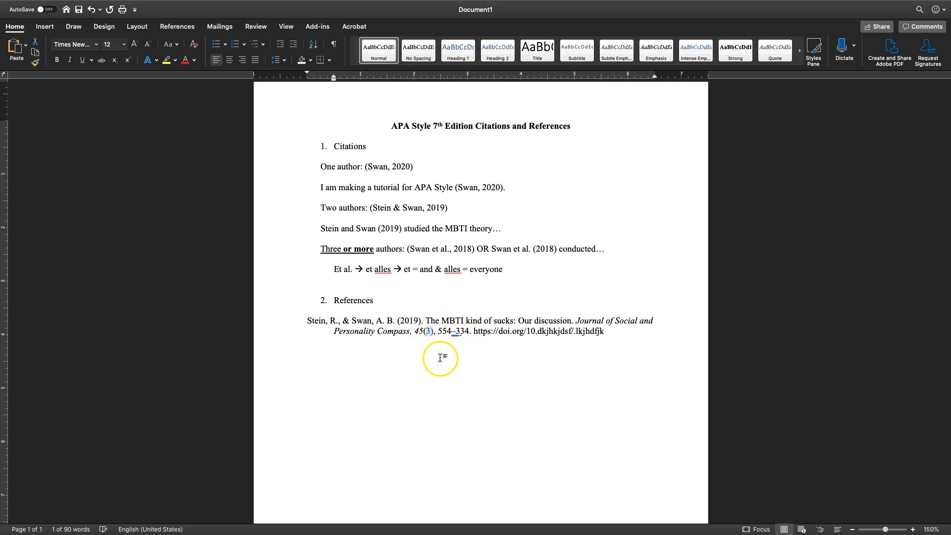
left_click(606, 331)
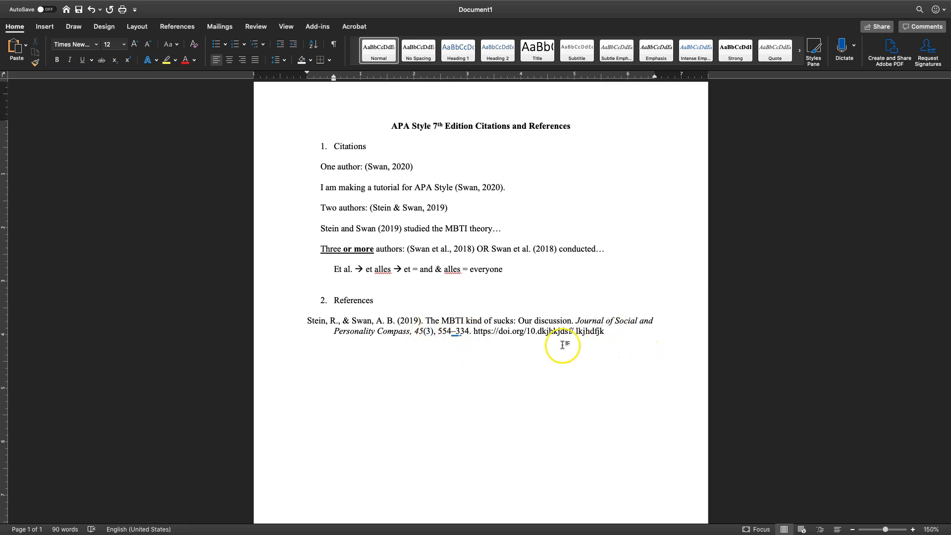
left_click_drag(306, 321, 619, 332)
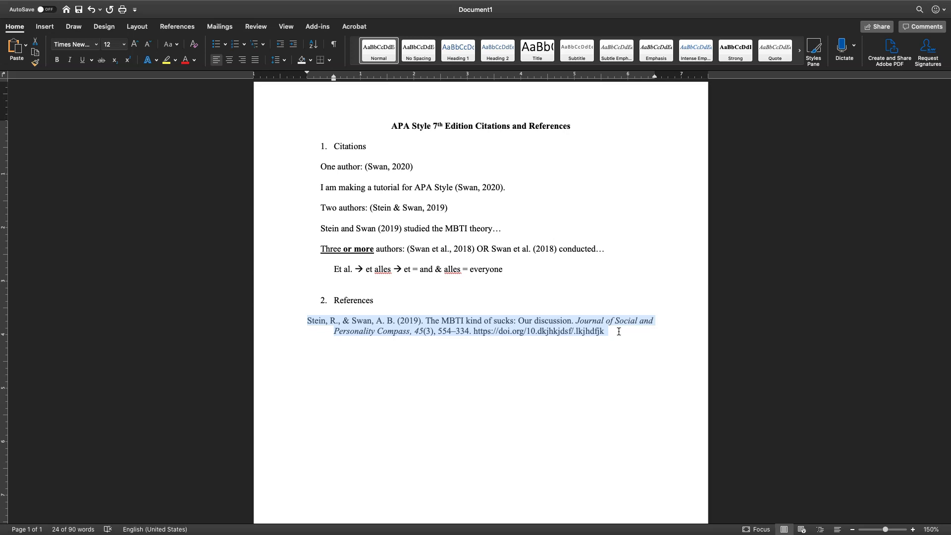
left_click(619, 332)
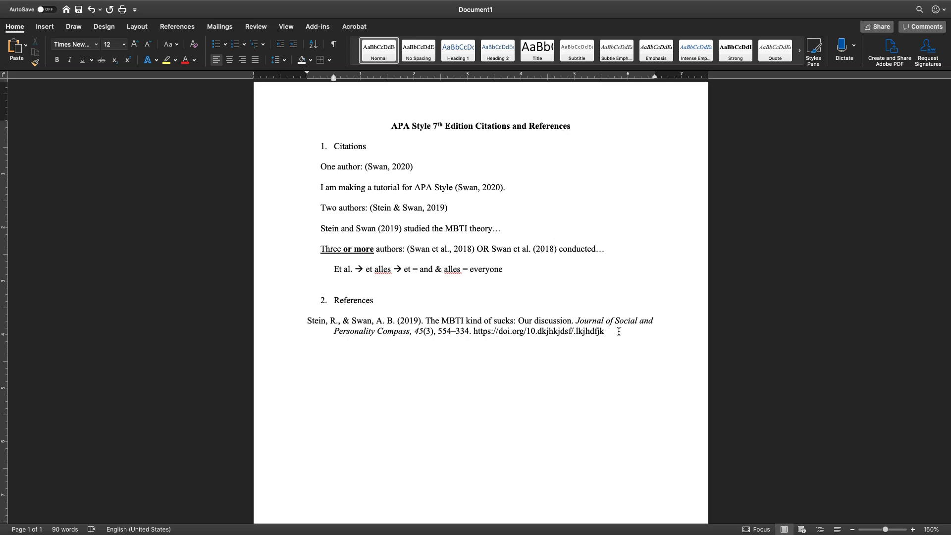
- Add the filler text "Khf;ashdkljsdfjkl" as a new line directly below the reference entry
left_click(315, 332)
left_click(311, 343)
type("khf;ashdkljsdfjkl")
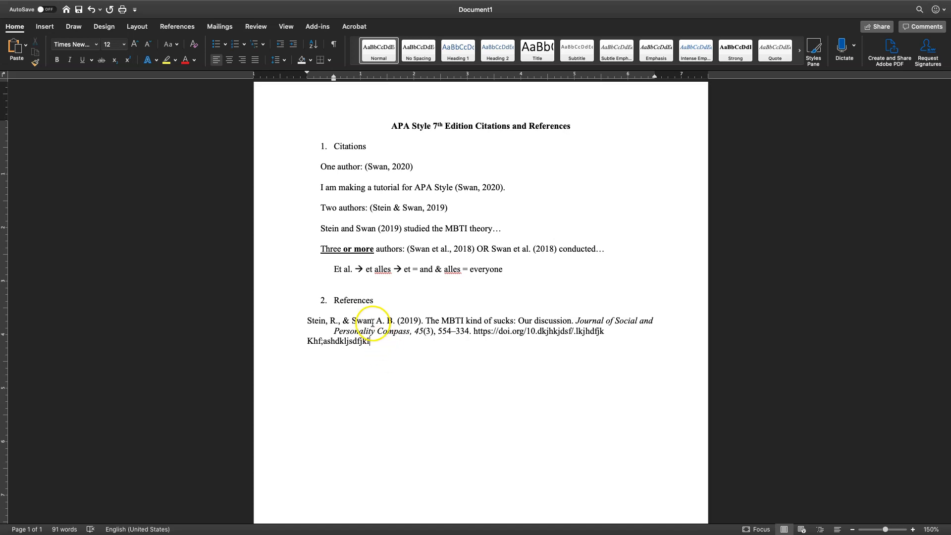
- Highlight the complete reference entry and its article title with subtitle for review
left_click_drag(305, 321, 601, 333)
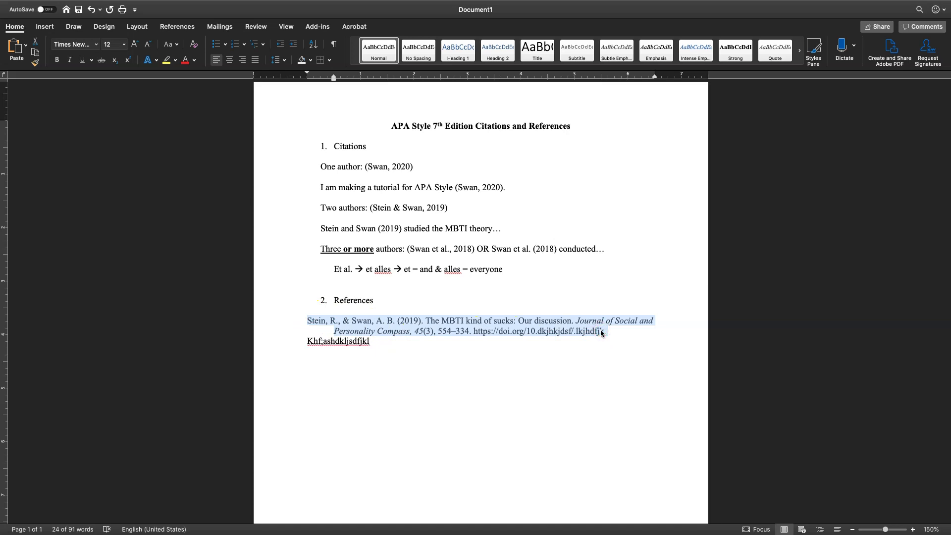
left_click(530, 303)
left_click(427, 321)
left_click_drag(427, 321, 574, 319)
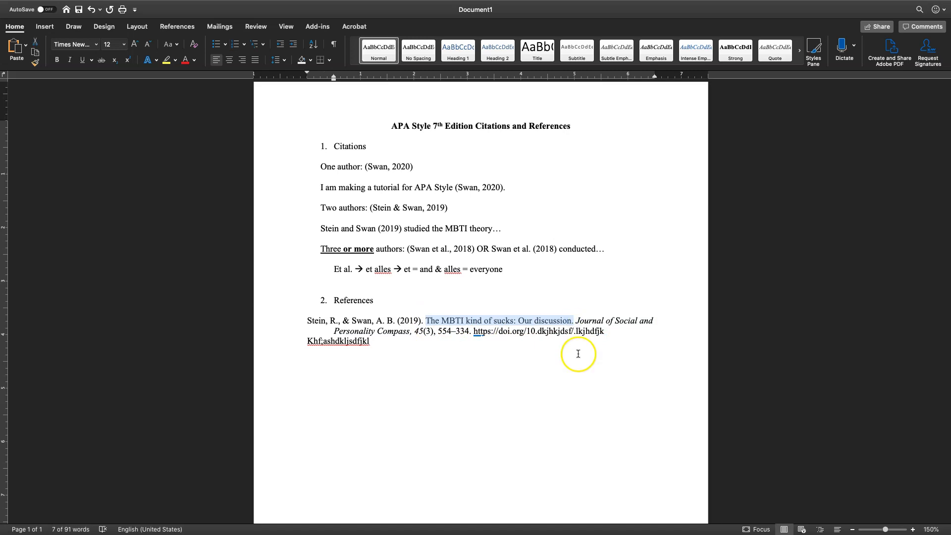